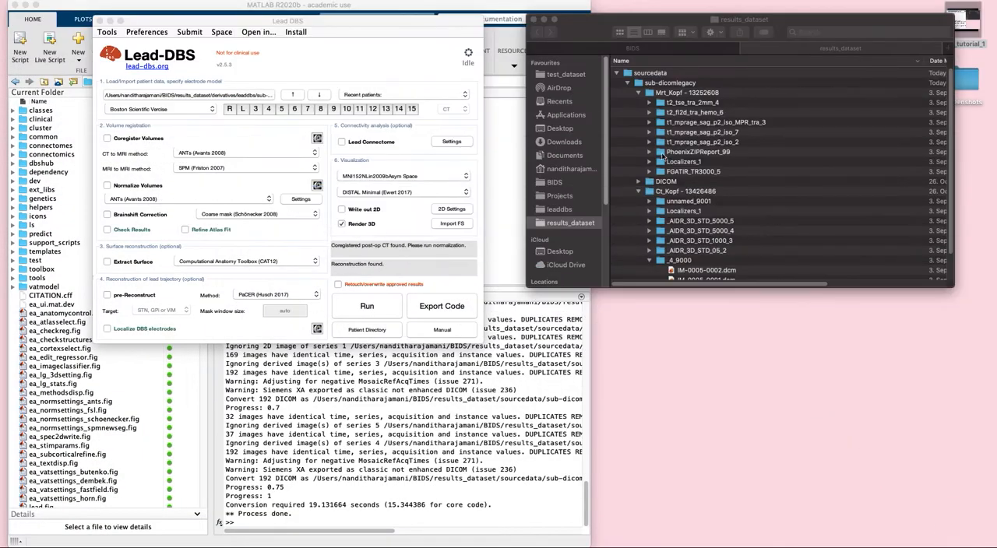
Switch to Finder and examine the sourcedata folder of results_dataset with the DICOM series of sub-dicomlegacy, leaving the subject folder collapsed
{"action": "left_click_drag", "start_coordinate": [588, 35], "coordinate": [371, 129]}
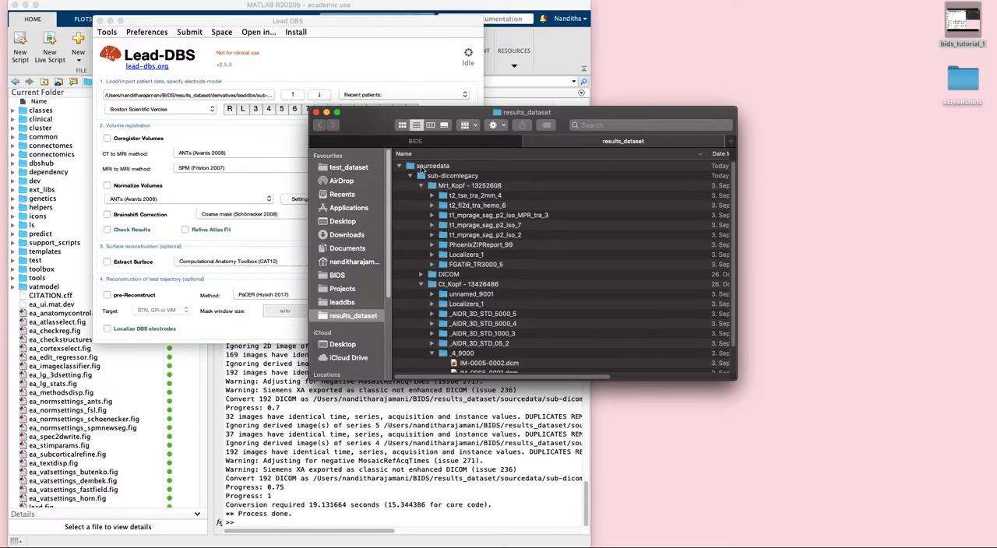
{"action": "left_click", "coordinate": [400, 167]}
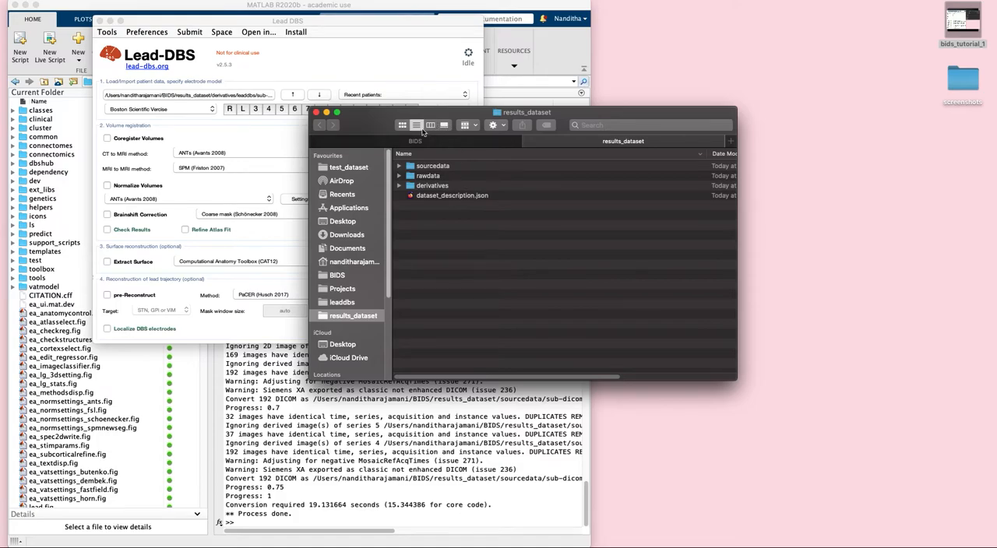
{"action": "left_click", "coordinate": [421, 166]}
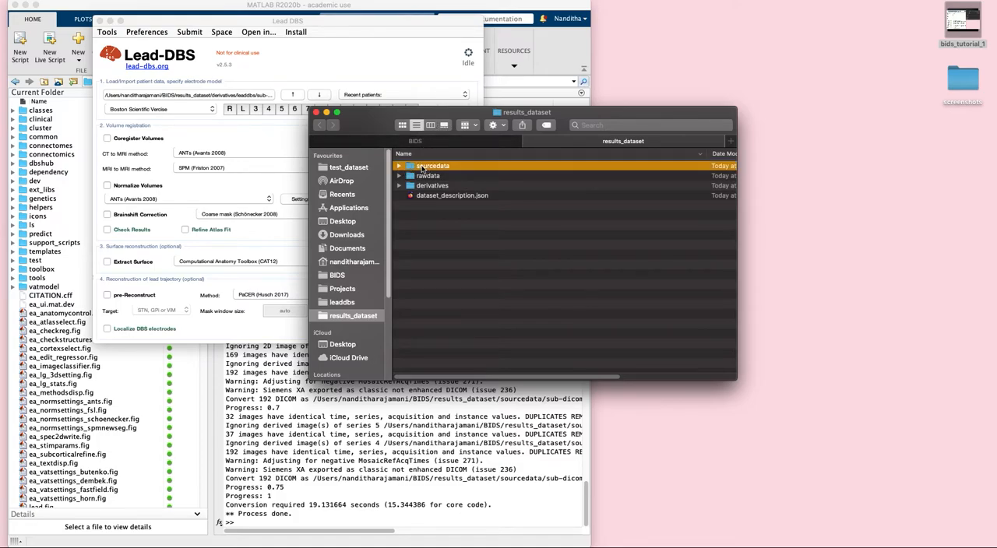
{"action": "double_click", "coordinate": [421, 166]}
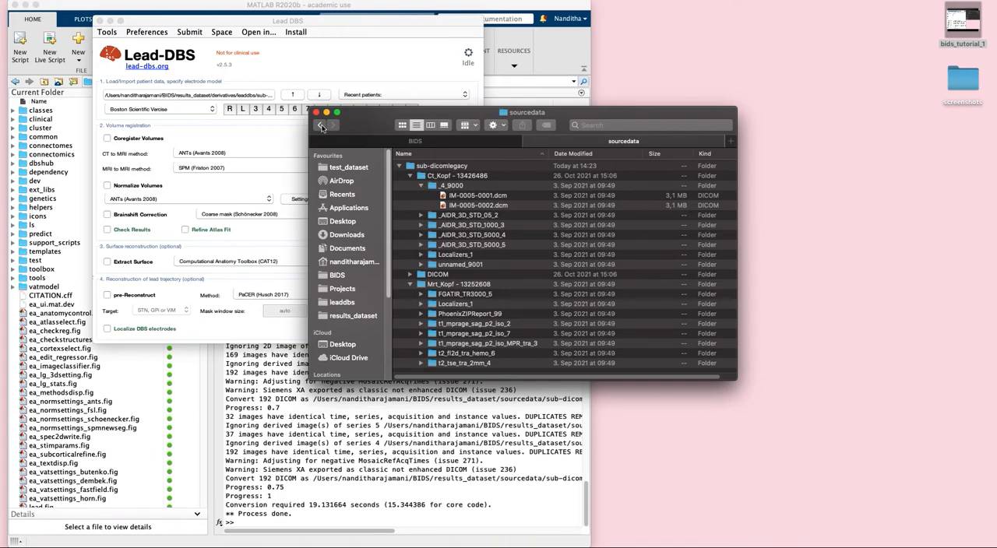
{"action": "left_click", "coordinate": [319, 125]}
{"action": "left_click", "coordinate": [399, 167]}
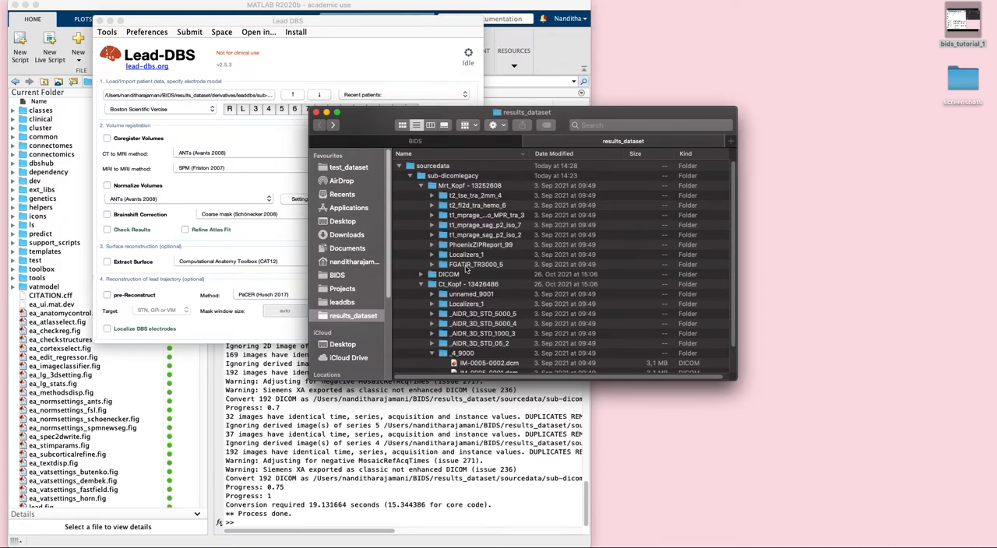
{"action": "left_click", "coordinate": [410, 176]}
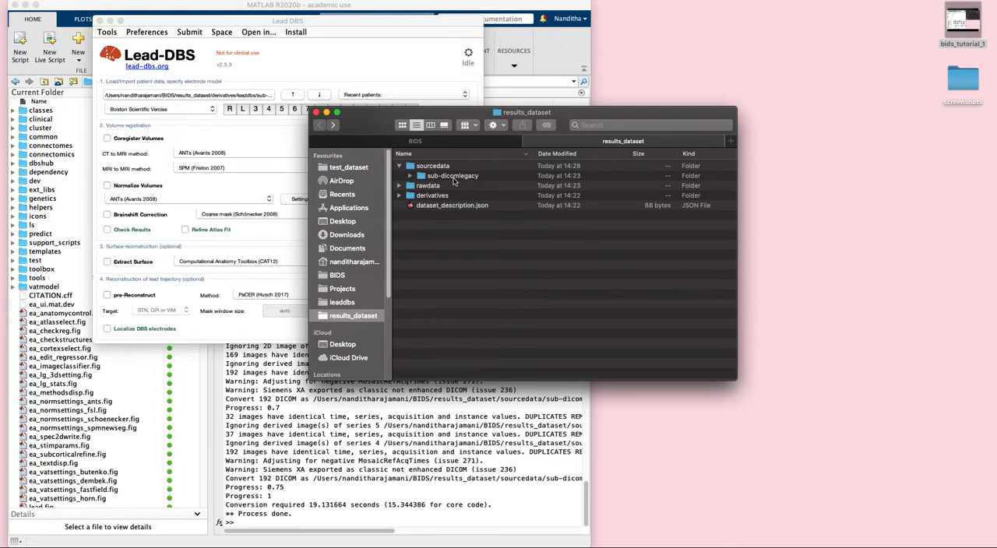
Examine the full file names in the ses-preop and ses-postop anat folders under rawdata, and collapse rawdata
{"action": "left_click", "coordinate": [399, 186]}
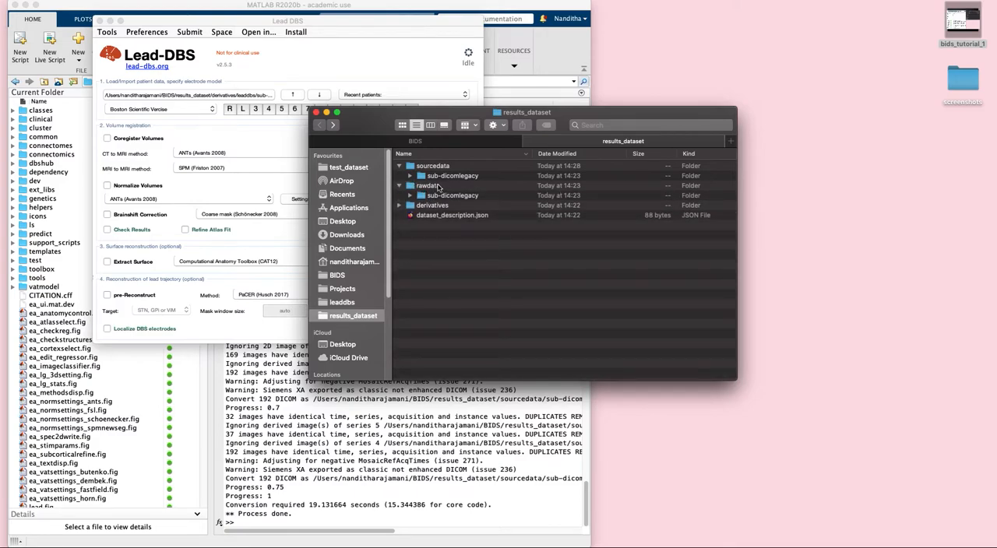
{"action": "left_click", "coordinate": [410, 196]}
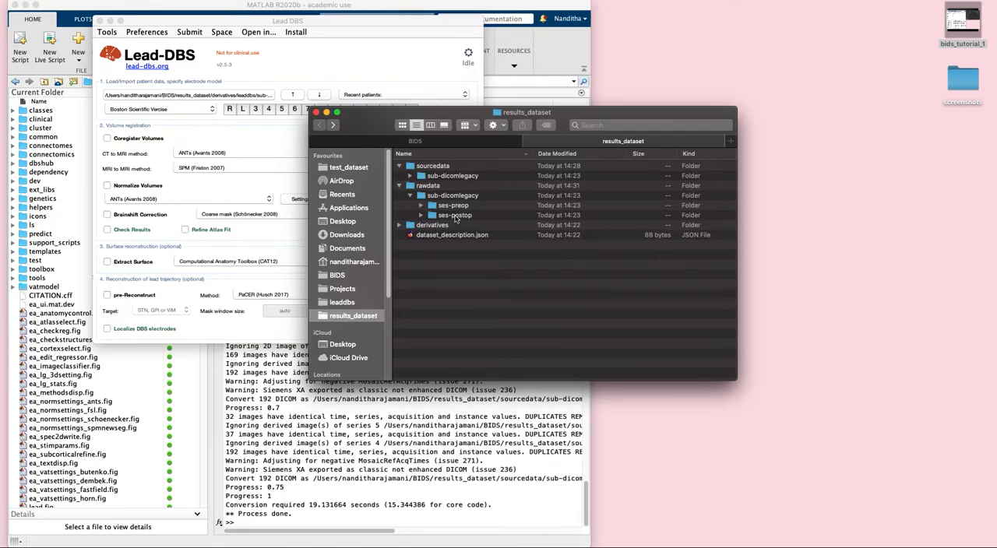
{"action": "left_click", "coordinate": [421, 206]}
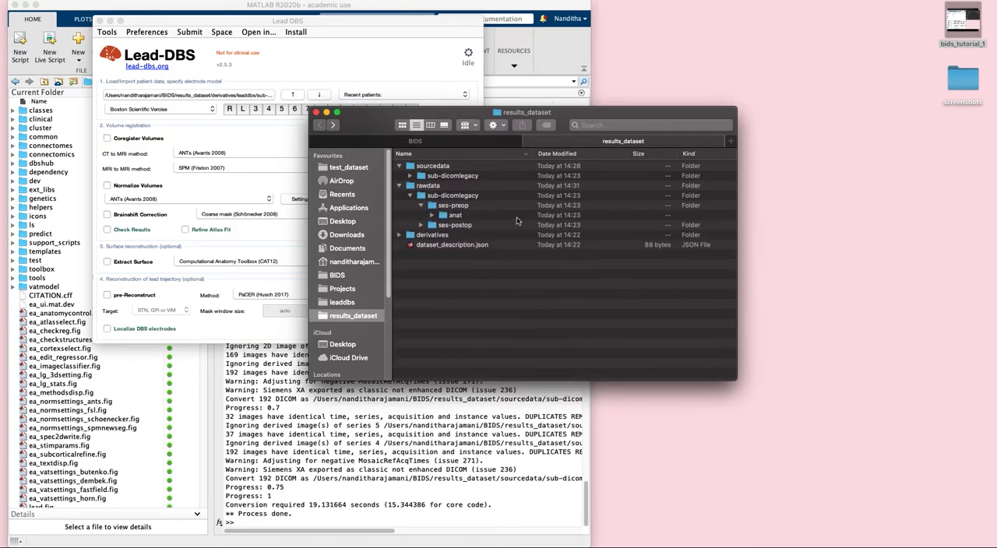
{"action": "left_click", "coordinate": [433, 216]}
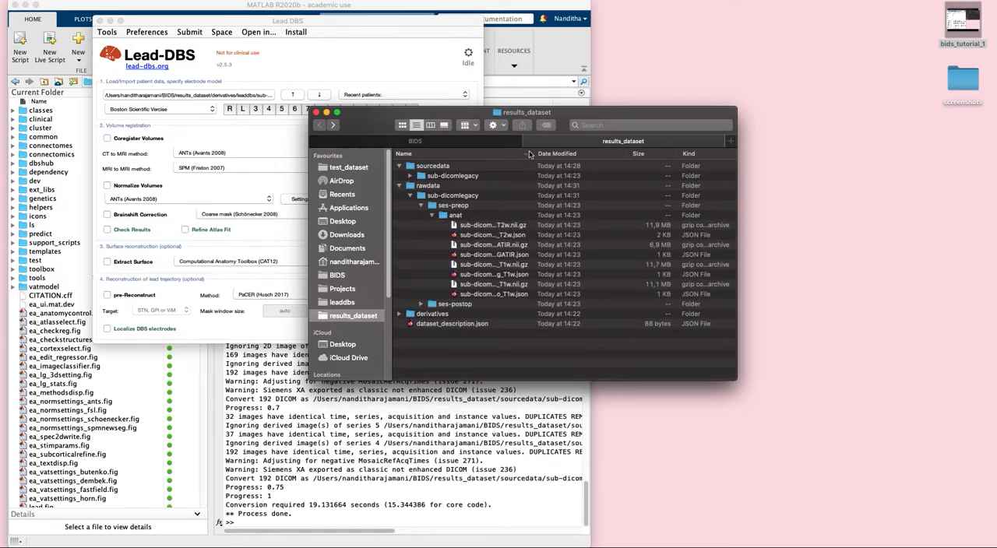
{"action": "left_click_drag", "start_coordinate": [536, 154], "coordinate": [643, 154]}
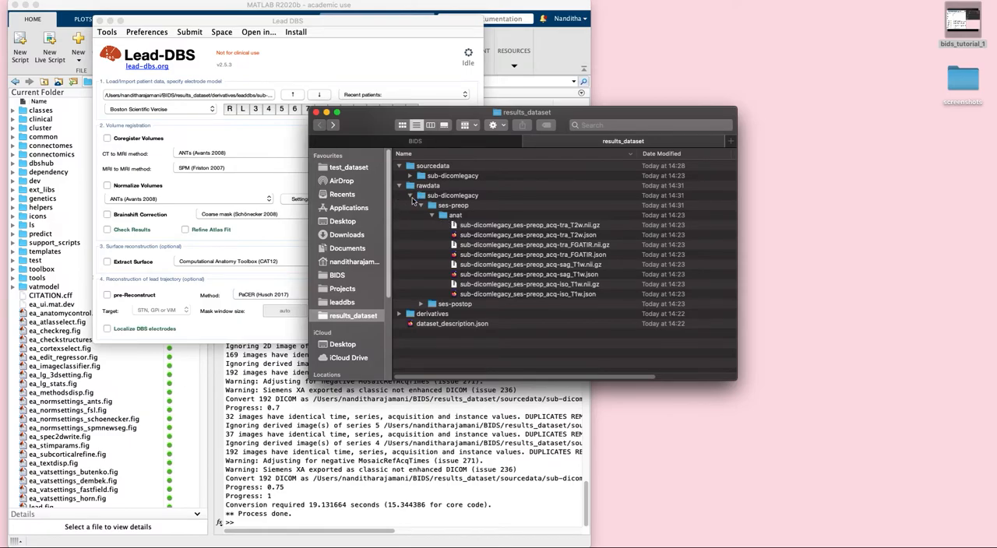
{"action": "left_click", "coordinate": [421, 304]}
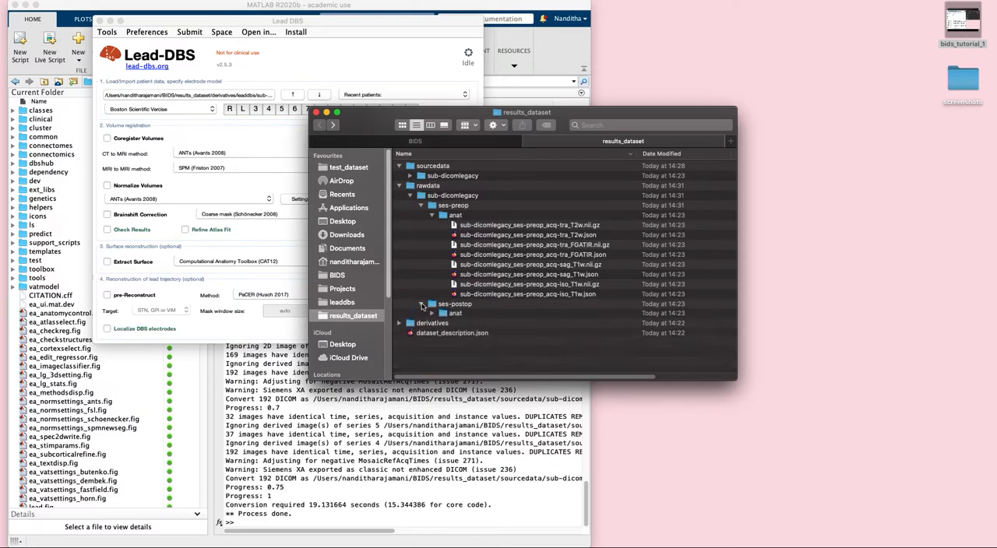
{"action": "left_click", "coordinate": [433, 313]}
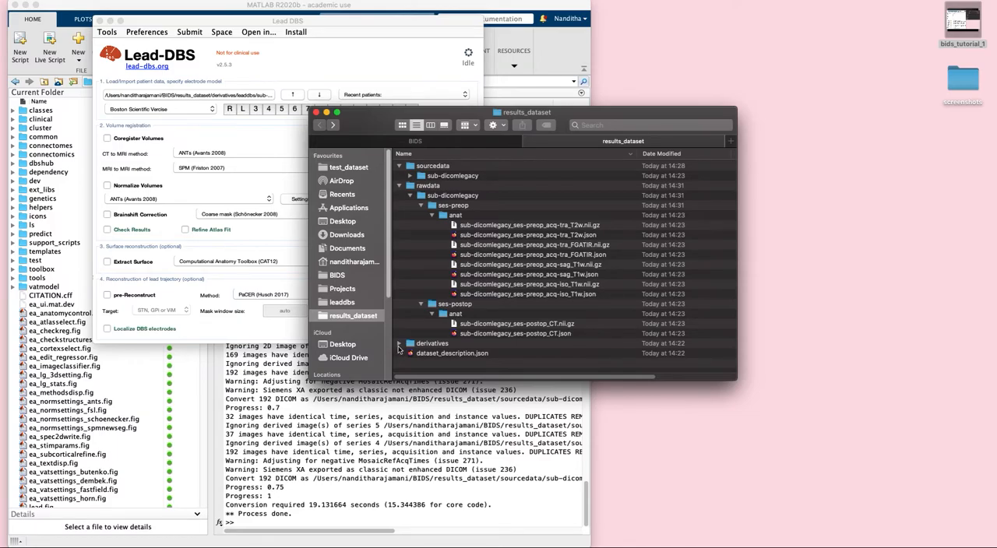
{"action": "left_click", "coordinate": [399, 186]}
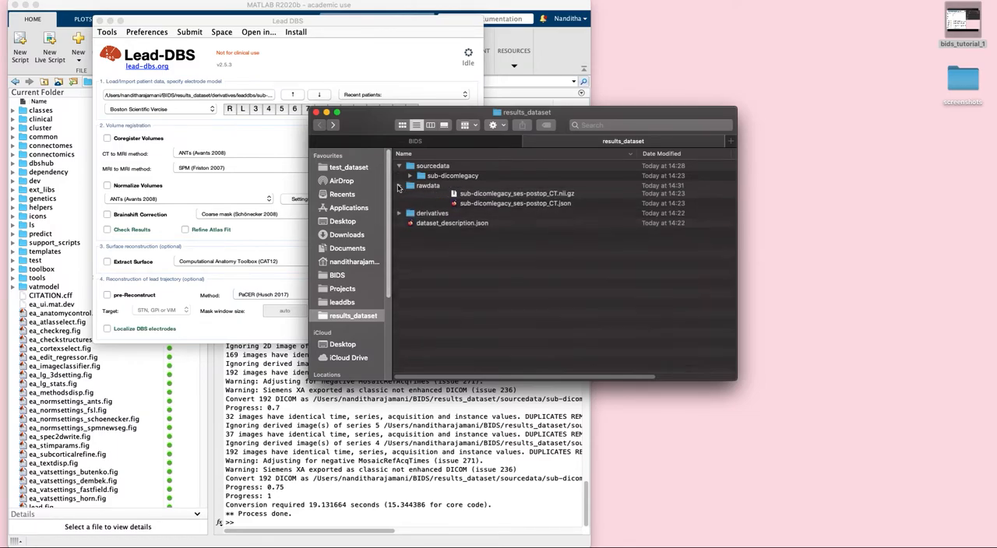
Examine the sub-dicomlegacy folder under derivatives/leaddbs and its preprocessing anat images, and collapse the preprocessing folder
{"action": "left_click", "coordinate": [399, 195]}
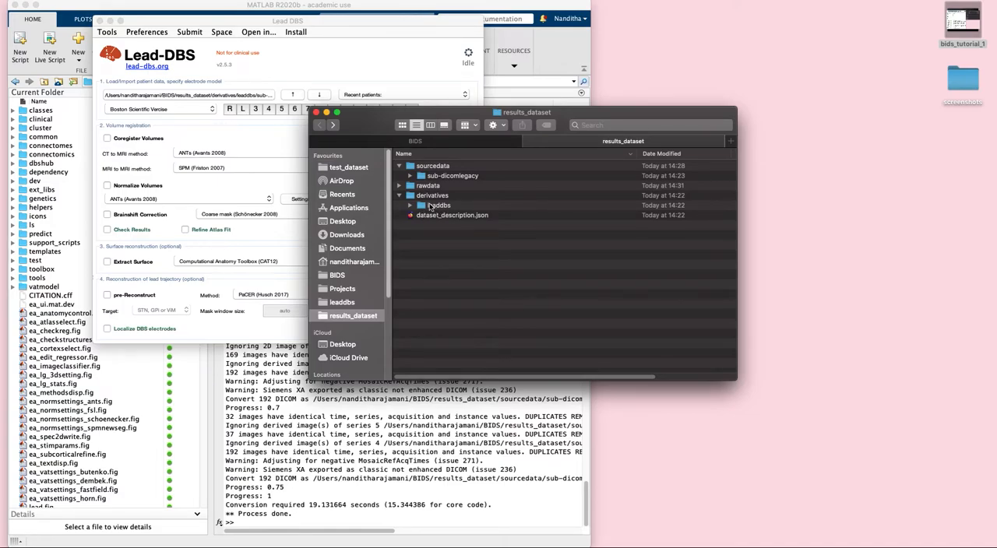
{"action": "left_click", "coordinate": [410, 205]}
{"action": "left_click", "coordinate": [422, 215]}
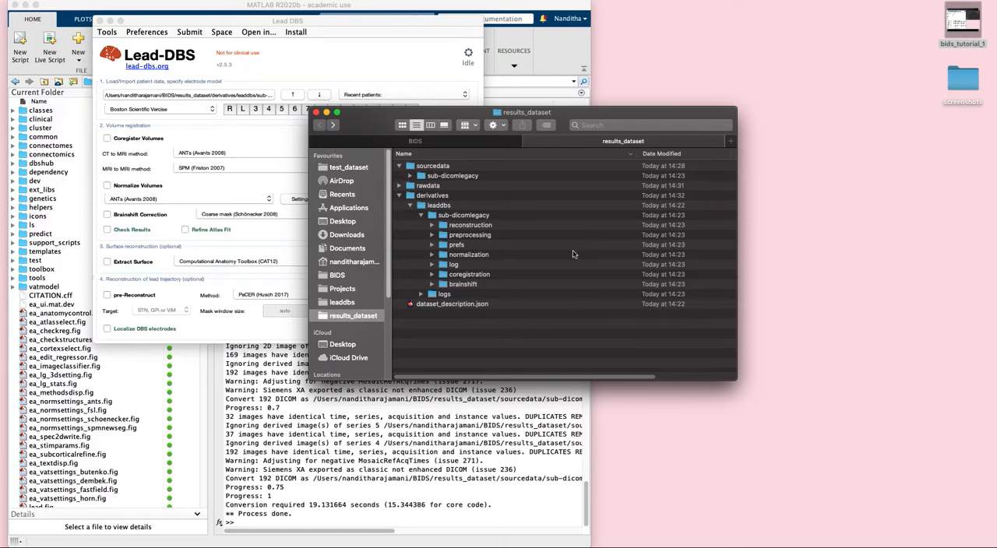
{"action": "left_click", "coordinate": [433, 235]}
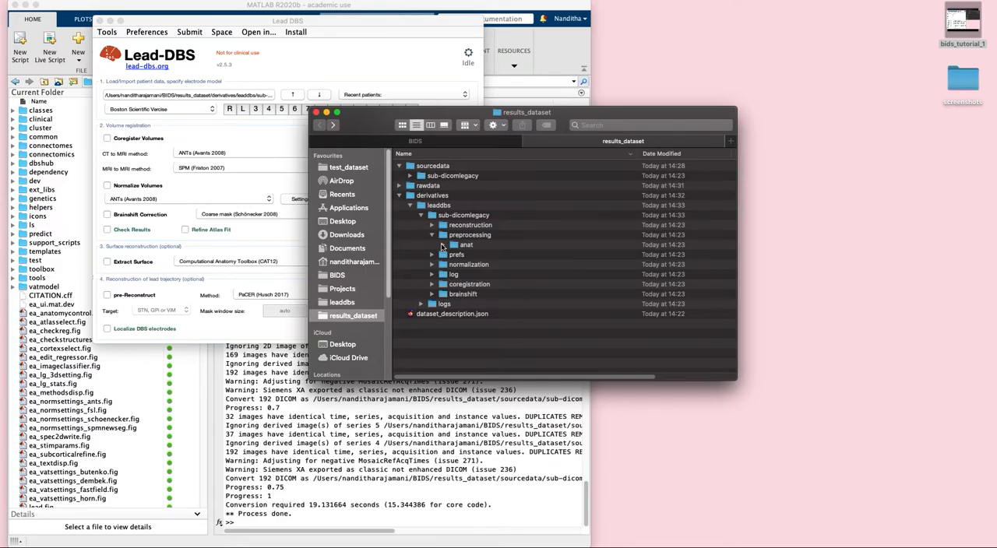
{"action": "left_click", "coordinate": [442, 244]}
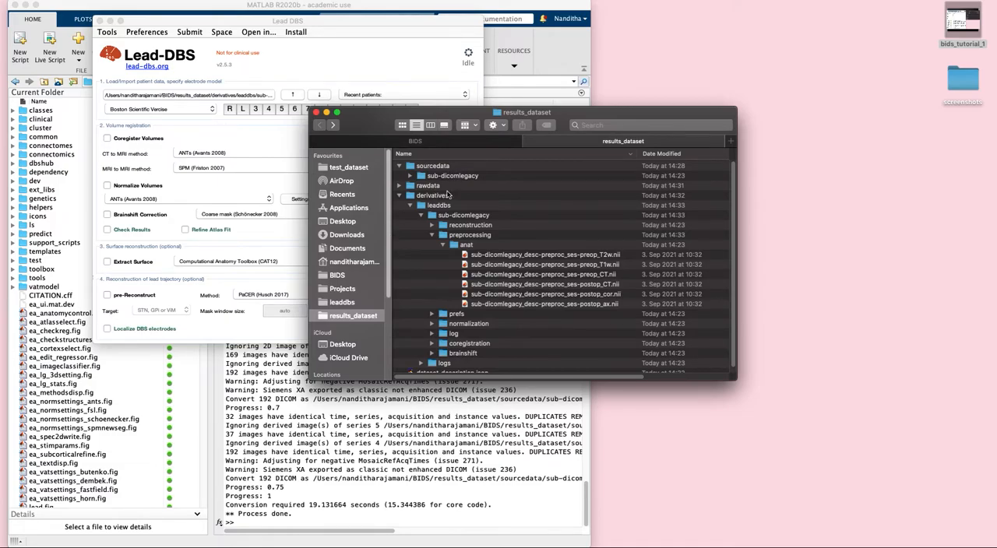
{"action": "scroll", "coordinate": [463, 252], "scroll_direction": "down", "scroll_amount": 1}
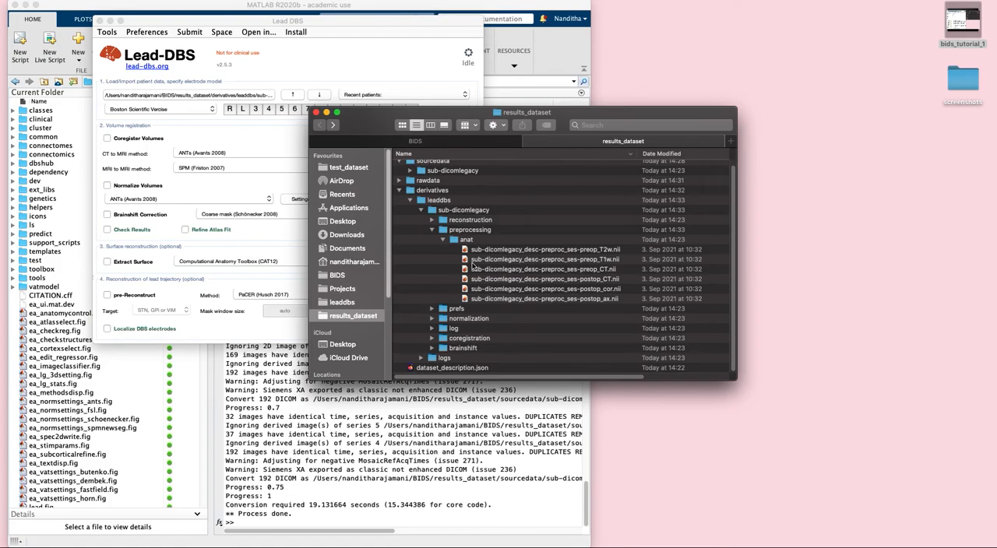
{"action": "left_click", "coordinate": [431, 229]}
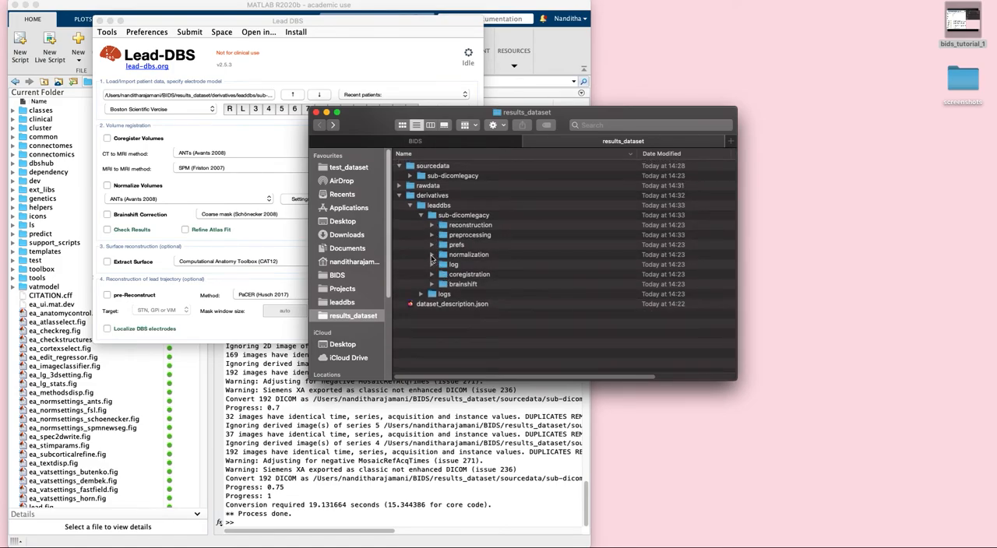
Examine the anat, checkreg, log and transformations contents of the sub-dicomlegacy normalization folder
{"action": "left_click", "coordinate": [431, 255]}
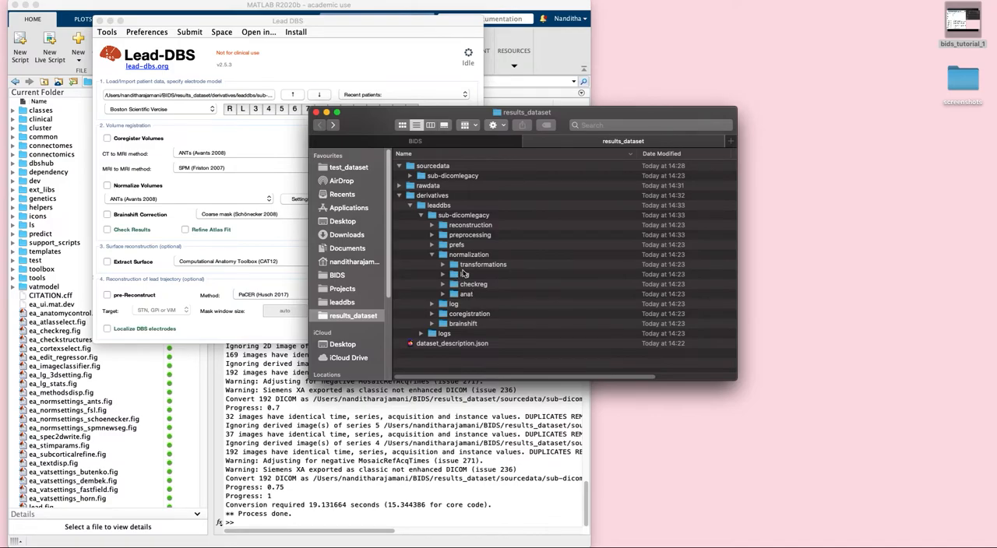
{"action": "left_click", "coordinate": [444, 295]}
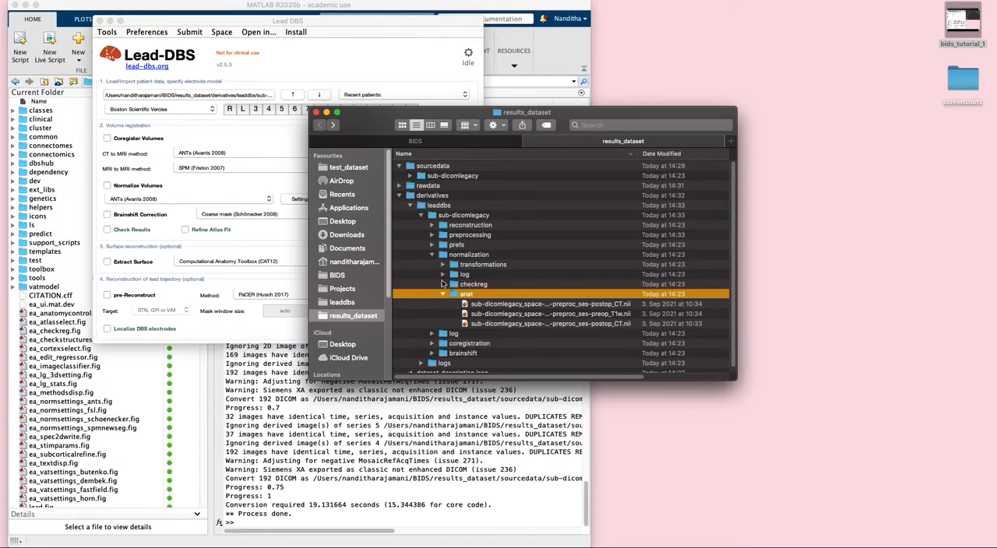
{"action": "left_click", "coordinate": [443, 284]}
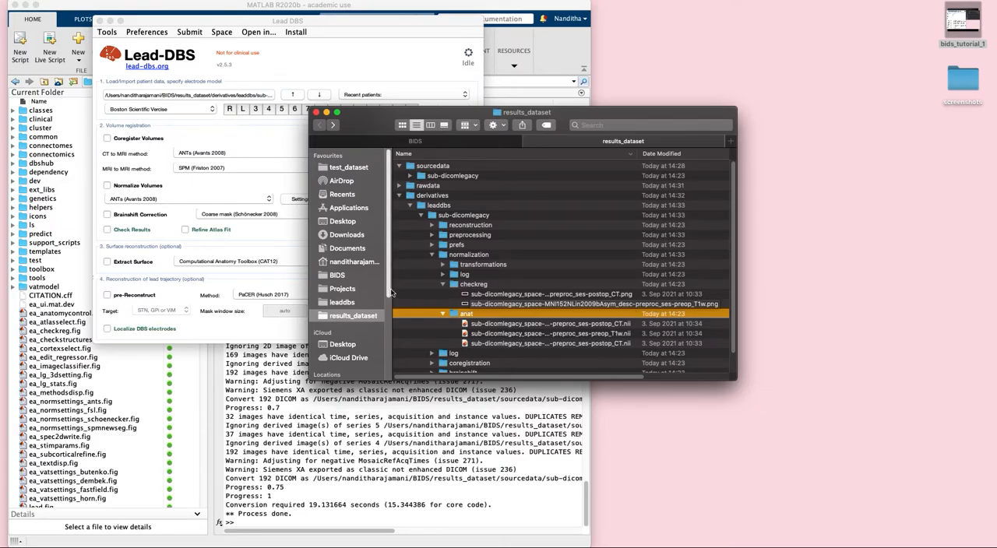
{"action": "left_click", "coordinate": [442, 276]}
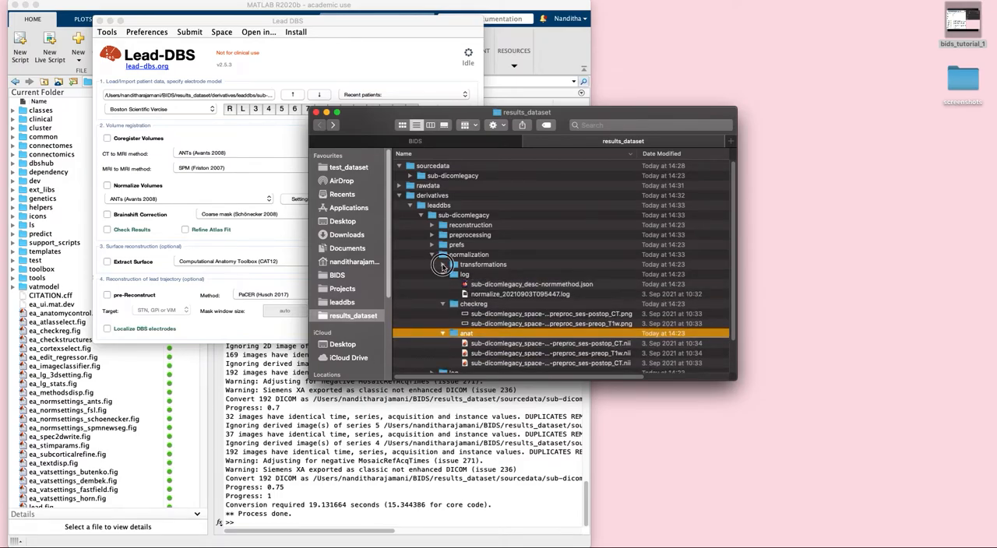
{"action": "left_click", "coordinate": [443, 265]}
{"action": "scroll", "coordinate": [610, 303], "scroll_direction": "down", "scroll_amount": 3}
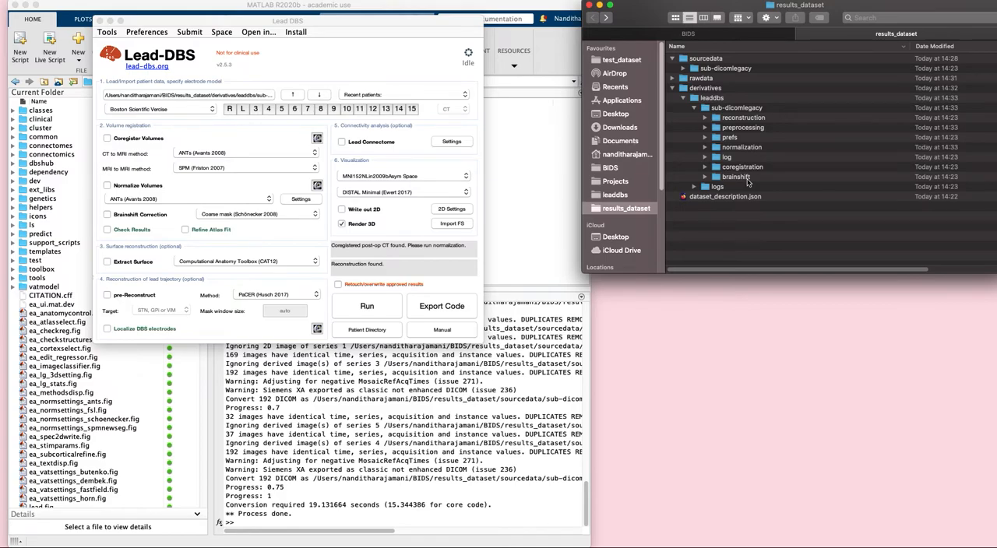
Move the Lead-DBS window clear of MATLAB, and write the commands git checkout bids and git pull in a new Terminal window
{"action": "left_click_drag", "start_coordinate": [275, 24], "coordinate": [795, 180]}
{"action": "left_click", "coordinate": [344, 7]}
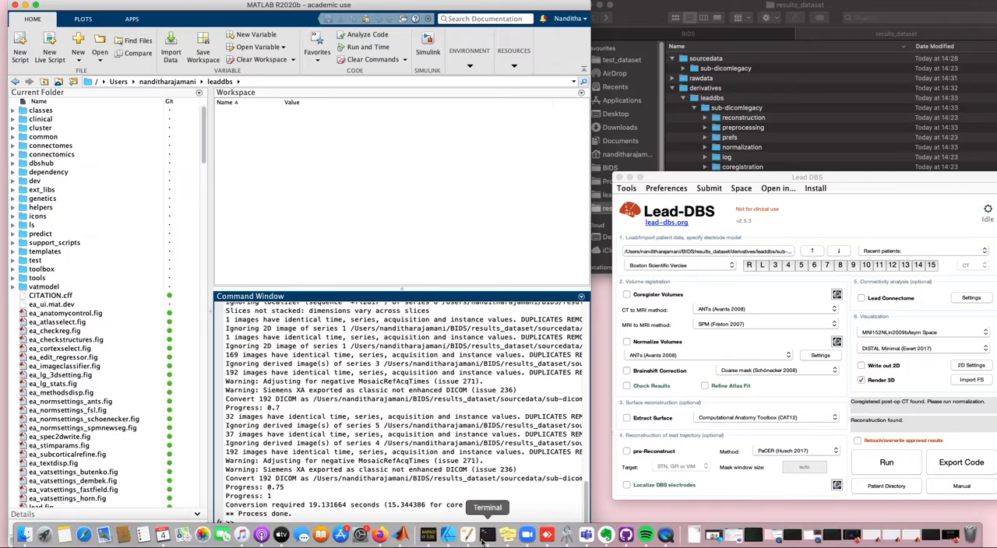
{"action": "right_click", "coordinate": [486, 536]}
{"action": "left_click", "coordinate": [520, 424]}
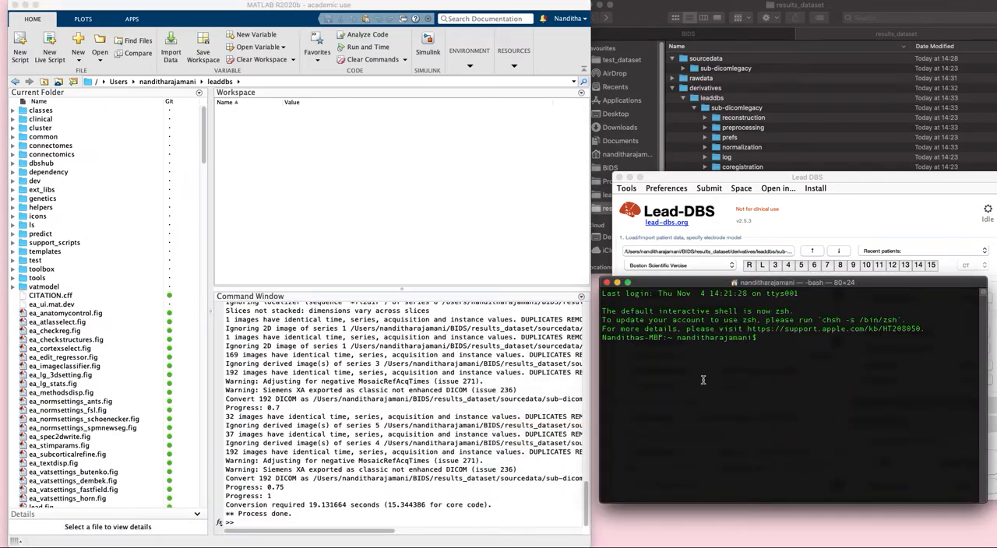
{"action": "type", "text": "git checkout bids"}
{"action": "key", "text": "BackSpace"}
{"action": "key", "text": "BackSpace"}
{"action": "key", "text": "BackSpace"}
{"action": "key", "text": "BackSpace"}
{"action": "key", "text": "BackSpace"}
{"action": "key", "text": "BackSpace"}
{"action": "key", "text": "BackSpace"}
{"action": "key", "text": "BackSpace"}
{"action": "key", "text": "BackSpace"}
{"action": "key", "text": "BackSpace"}
{"action": "key", "text": "BackSpace"}
{"action": "key", "text": "BackSpace"}
{"action": "key", "text": "BackSpace"}
{"action": "key", "text": "BackSpace"}
{"action": "key", "text": "BackSpace"}
{"action": "key", "text": "BackSpace"}
{"action": "type", "text": "it pull"}
{"action": "left_click", "coordinate": [619, 284]}
Run ea_switch2bids in MATLAB's Command Window
{"action": "left_click", "coordinate": [456, 518]}
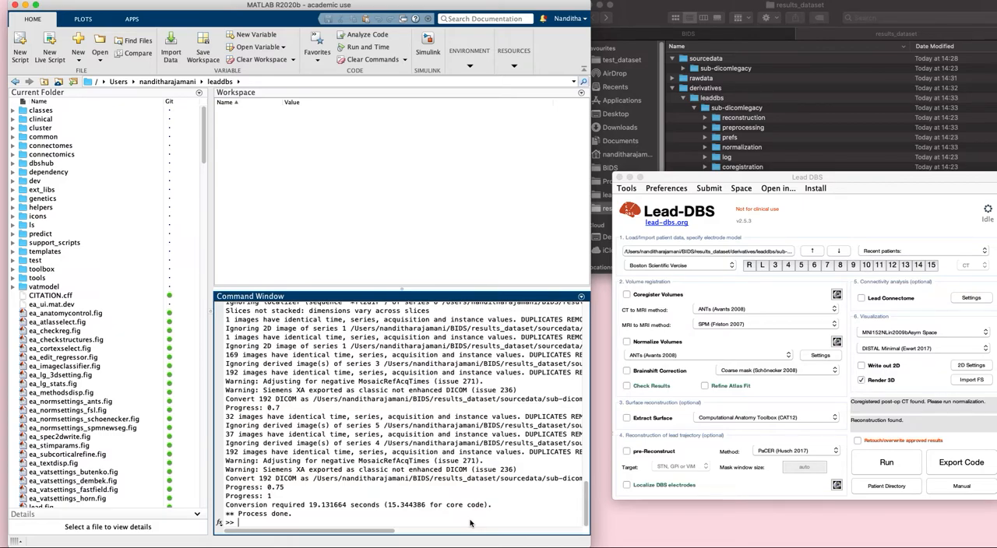
{"action": "type", "text": "ea_switch2bids"}
{"action": "key", "text": "Return"}
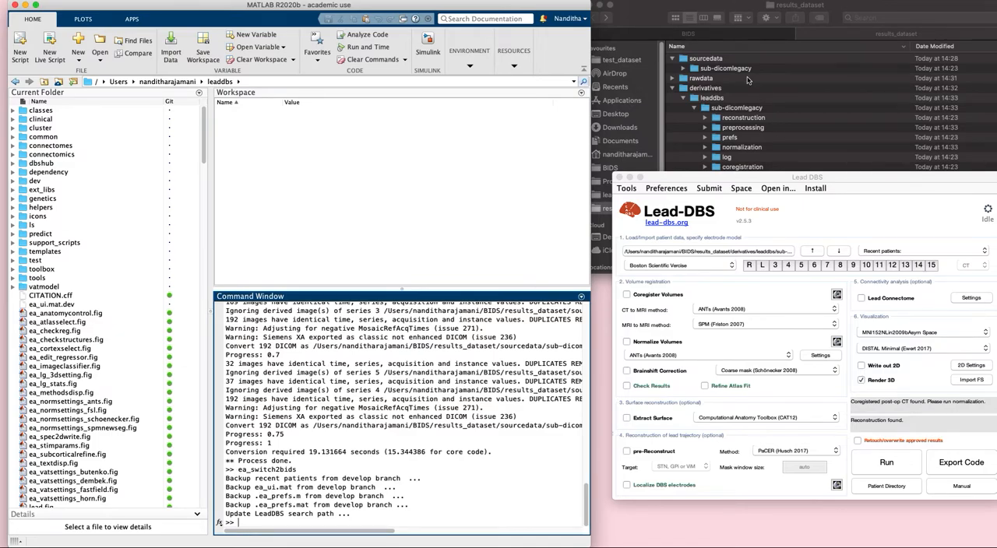
Switch to Finder's BIDS folder and examine the raw_nifti, raw_files and dicom_legacy folders under test_dataset
{"action": "left_click", "coordinate": [640, 17]}
{"action": "left_click_drag", "start_coordinate": [641, 17], "coordinate": [518, 69]}
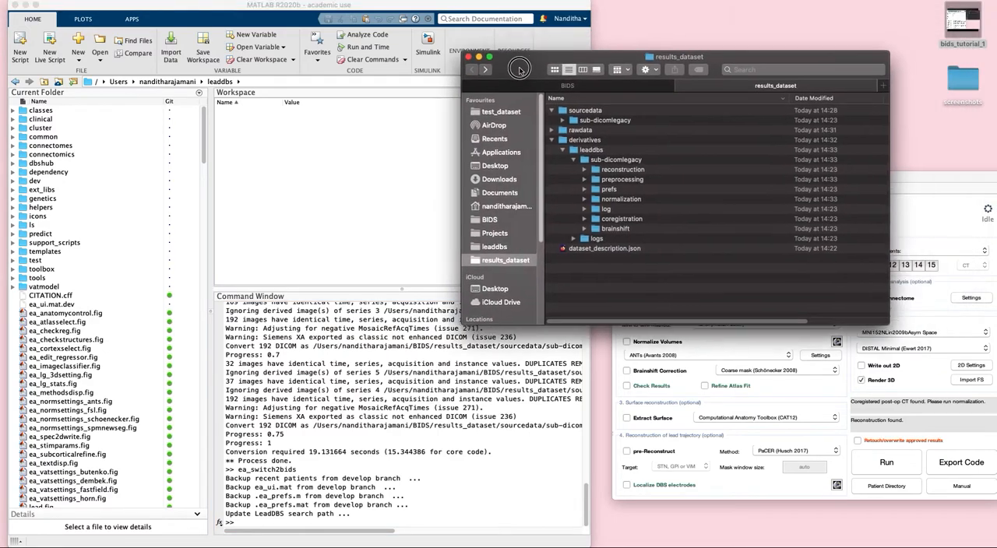
{"action": "left_click", "coordinate": [569, 92]}
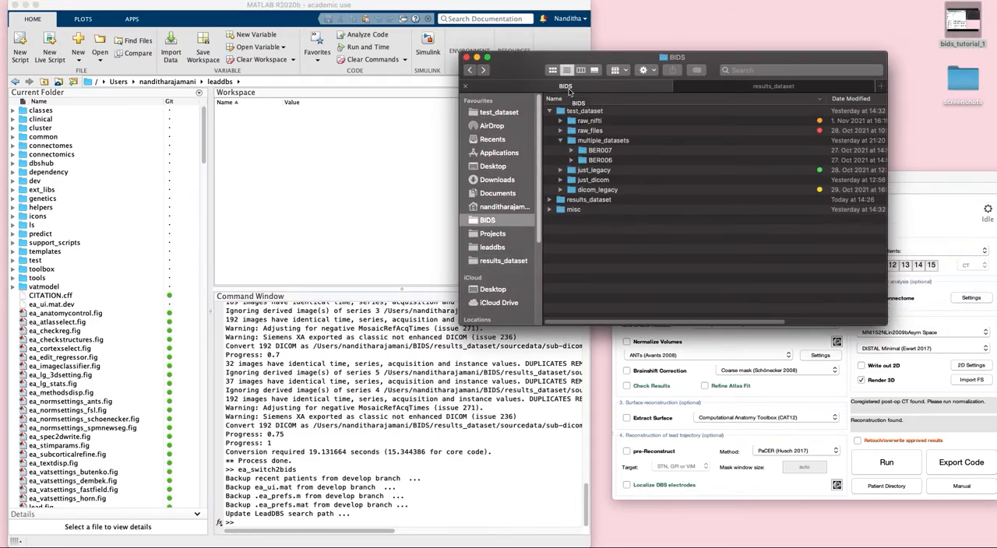
{"action": "left_click", "coordinate": [560, 141]}
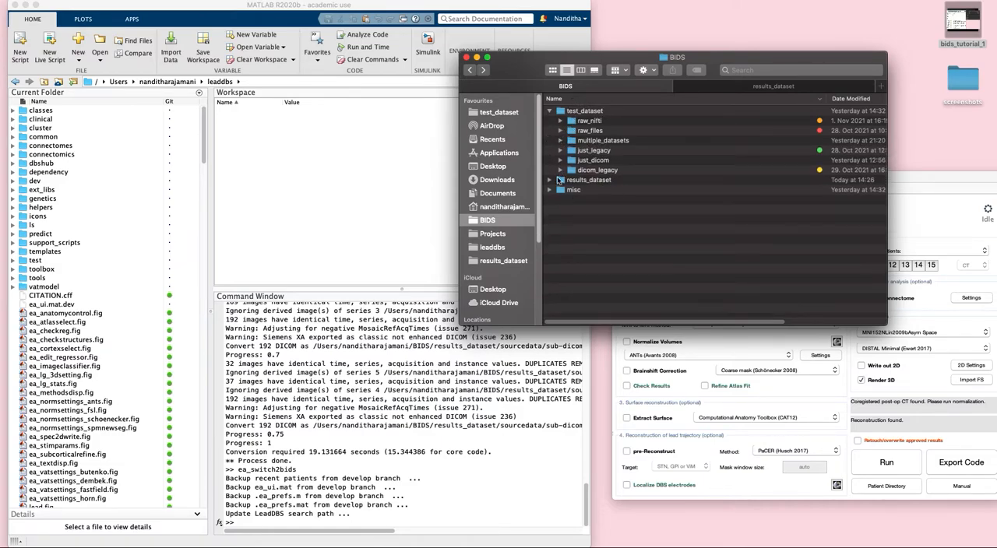
{"action": "left_click", "coordinate": [561, 122]}
{"action": "left_click", "coordinate": [560, 170]}
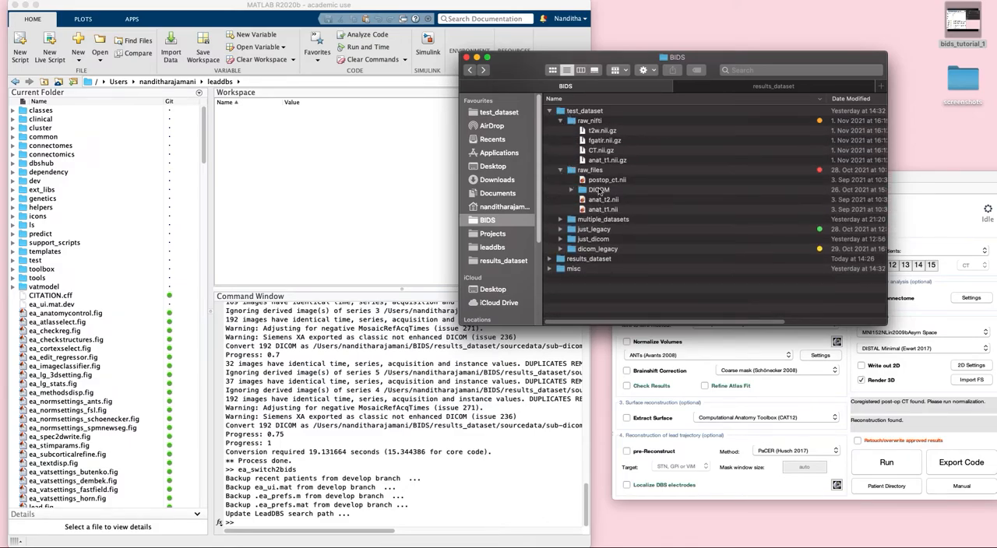
{"action": "left_click", "coordinate": [560, 249]}
{"action": "scroll", "coordinate": [626, 284], "scroll_direction": "down", "scroll_amount": 3}
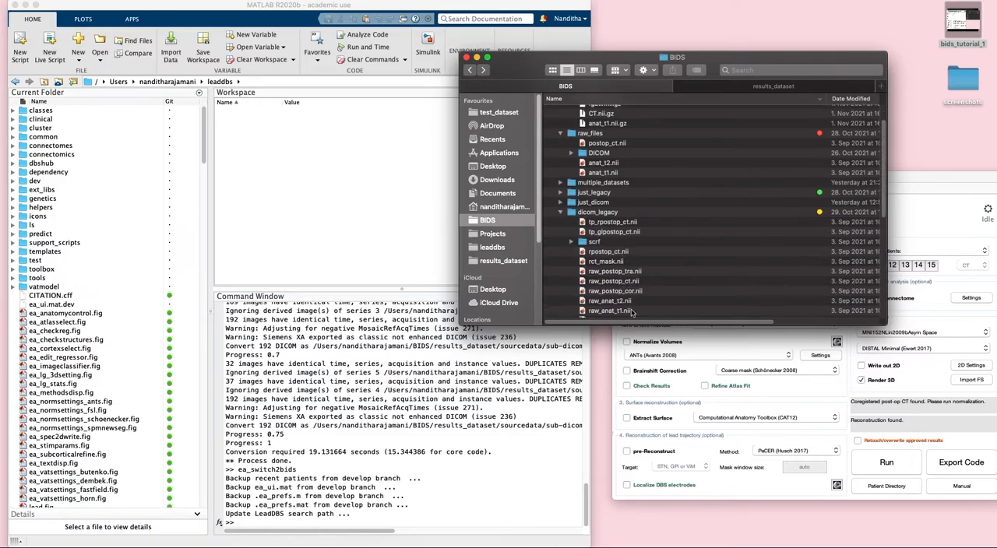
Examine the files inside the dicom_legacy folder and collapse the folder
{"action": "scroll", "coordinate": [633, 293], "scroll_direction": "down", "scroll_amount": 3}
{"action": "scroll", "coordinate": [632, 293], "scroll_direction": "down", "scroll_amount": 3}
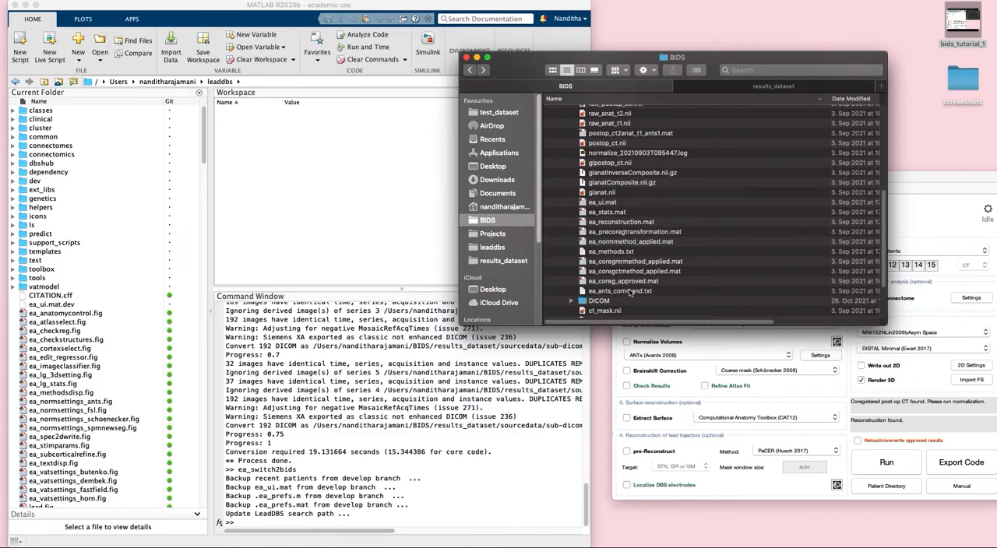
{"action": "scroll", "coordinate": [633, 293], "scroll_direction": "up", "scroll_amount": 3}
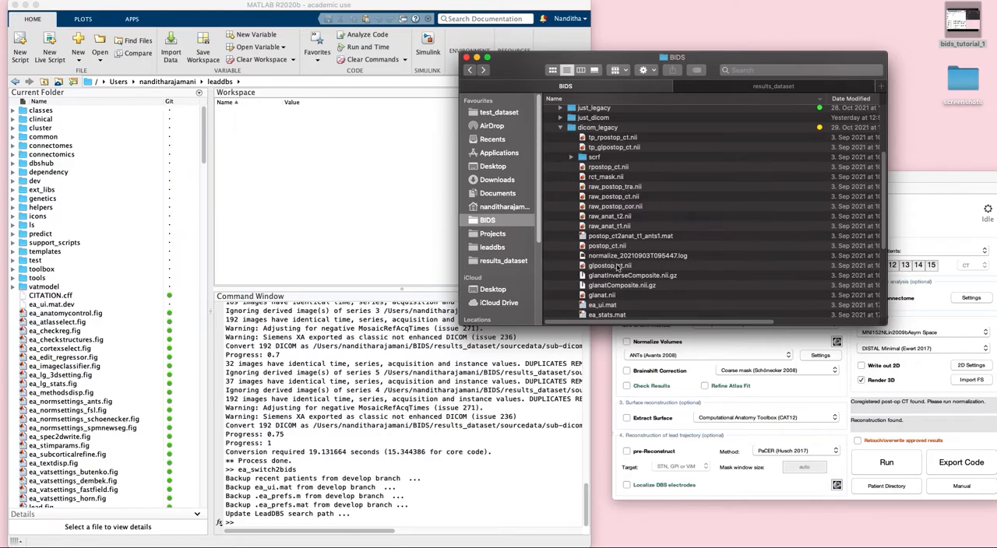
{"action": "scroll", "coordinate": [631, 228], "scroll_direction": "up", "scroll_amount": 1}
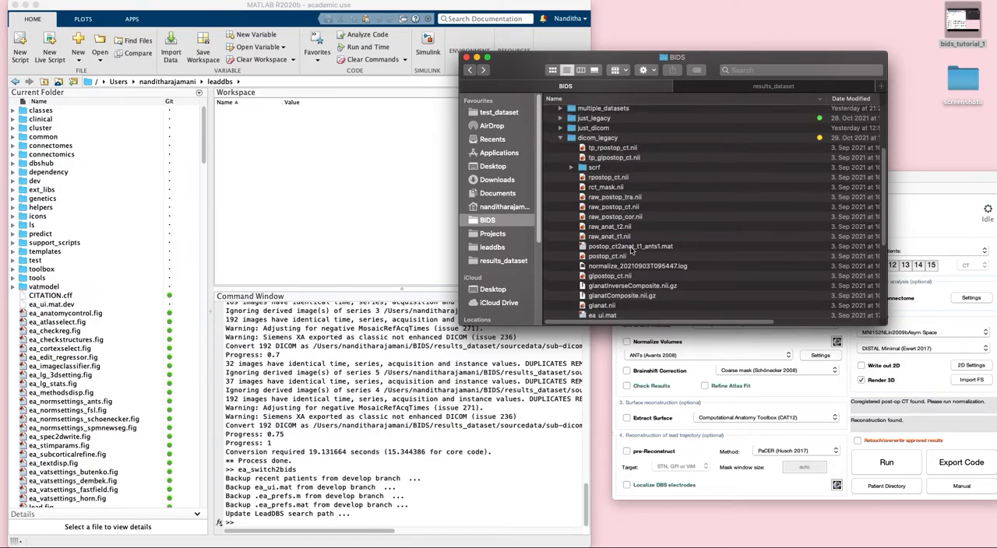
{"action": "scroll", "coordinate": [628, 251], "scroll_direction": "up", "scroll_amount": 3}
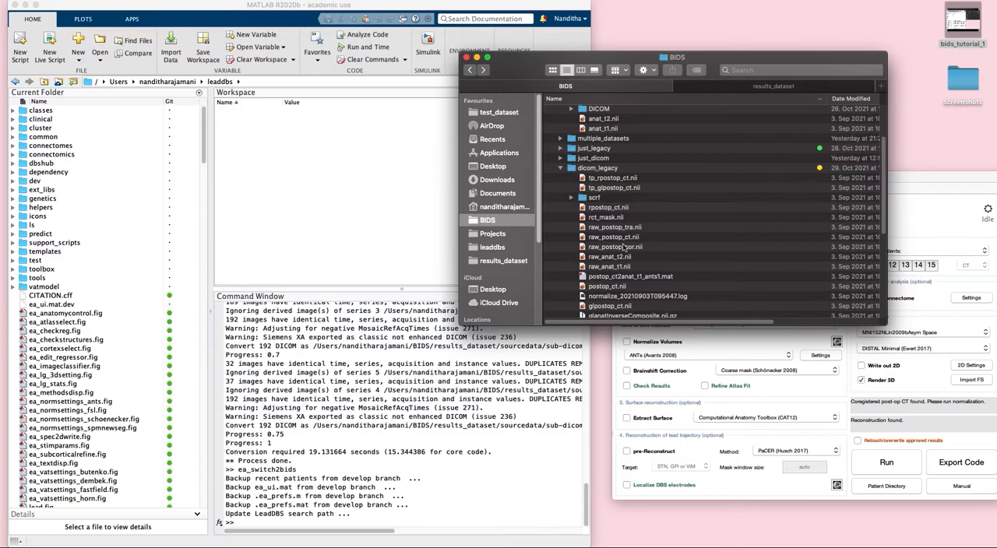
{"action": "scroll", "coordinate": [625, 249], "scroll_direction": "up", "scroll_amount": 6}
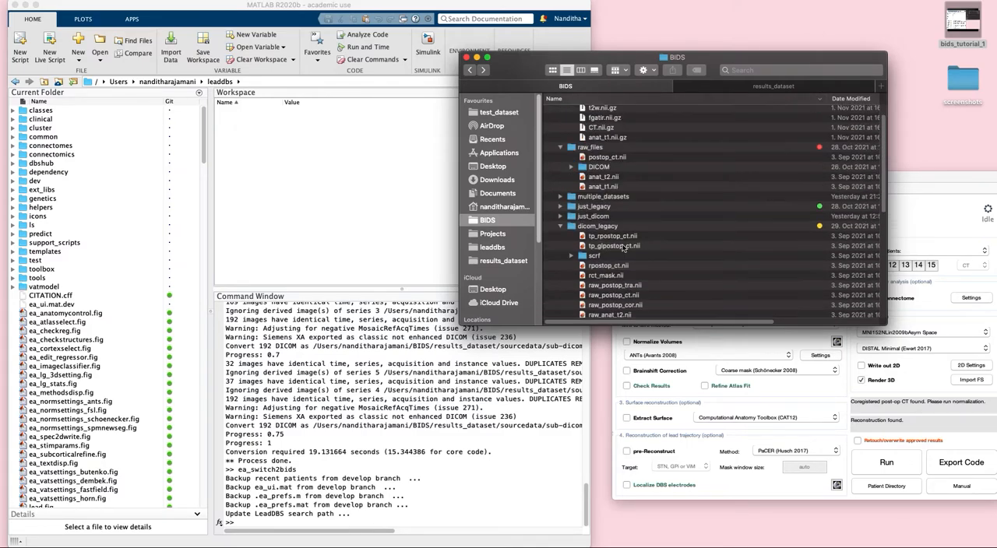
{"action": "scroll", "coordinate": [623, 248], "scroll_direction": "up", "scroll_amount": 2}
{"action": "left_click", "coordinate": [560, 249]}
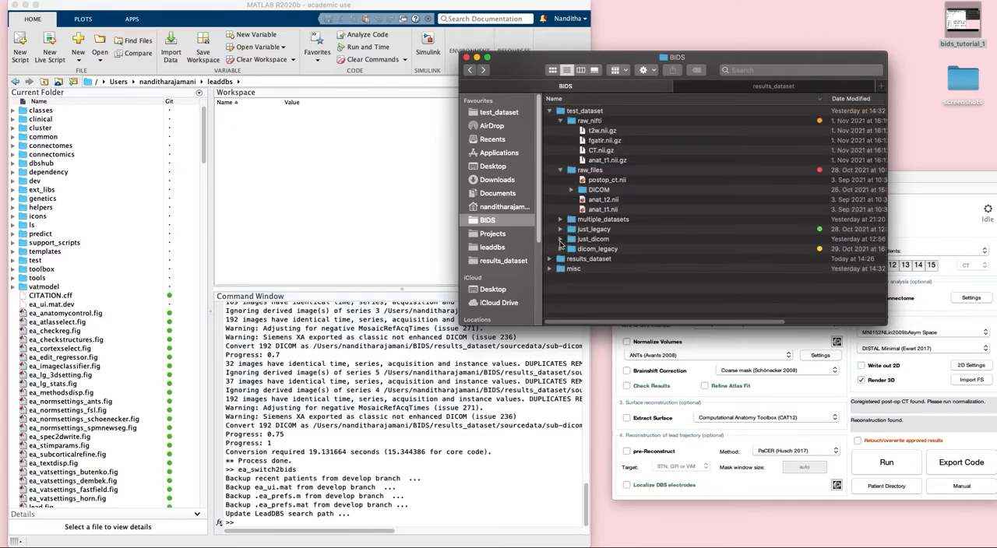
Load test_dataset's raw_nifti folder into Lead-DBS as the patient directory and accept migrating it to BIDS
{"action": "left_click_drag", "start_coordinate": [534, 51], "coordinate": [263, 22]}
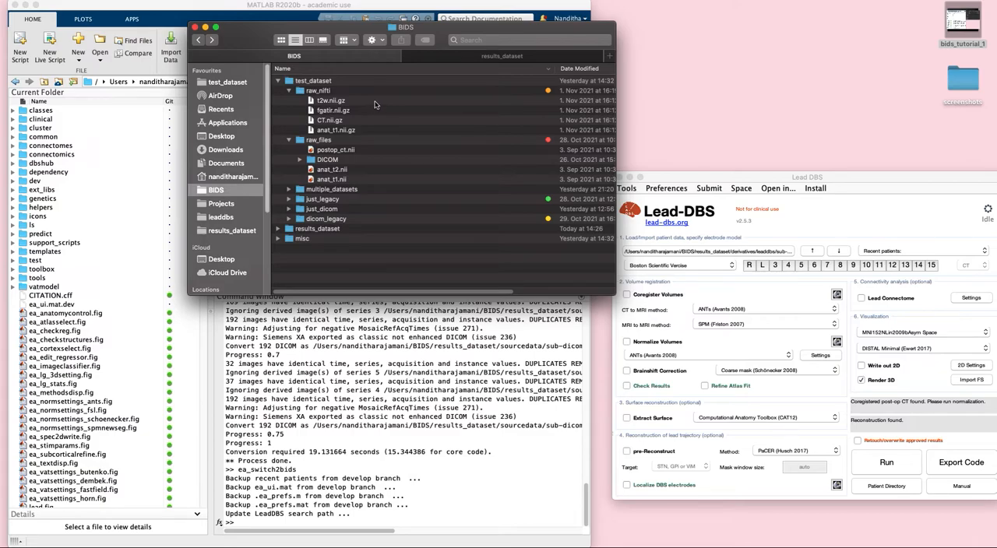
{"action": "left_click", "coordinate": [287, 91]}
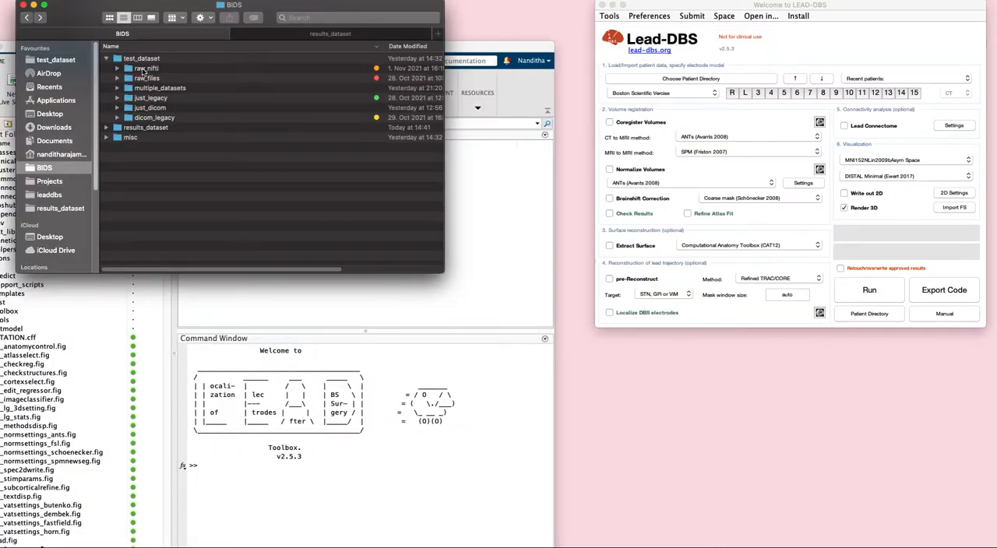
{"action": "left_click", "coordinate": [117, 68]}
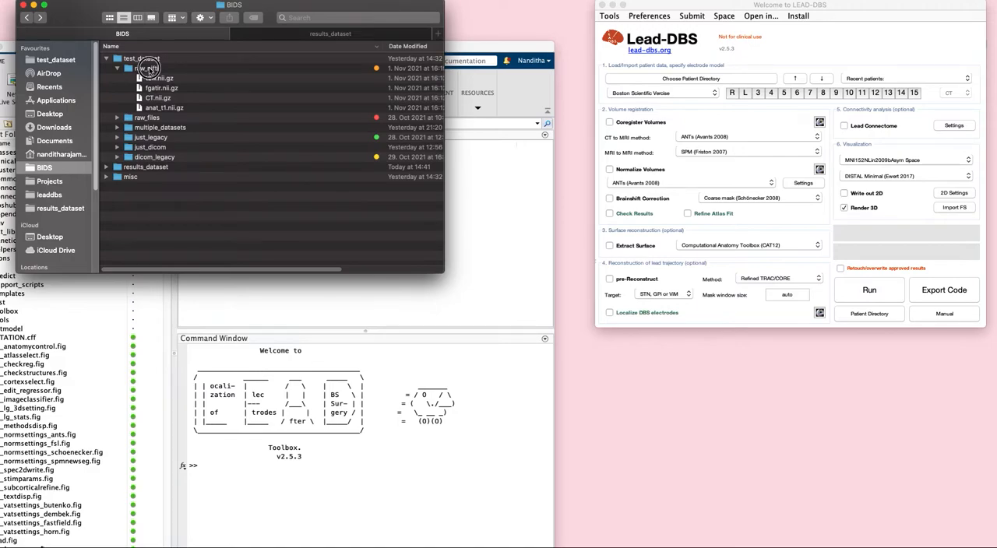
{"action": "left_click_drag", "start_coordinate": [148, 69], "coordinate": [728, 76]}
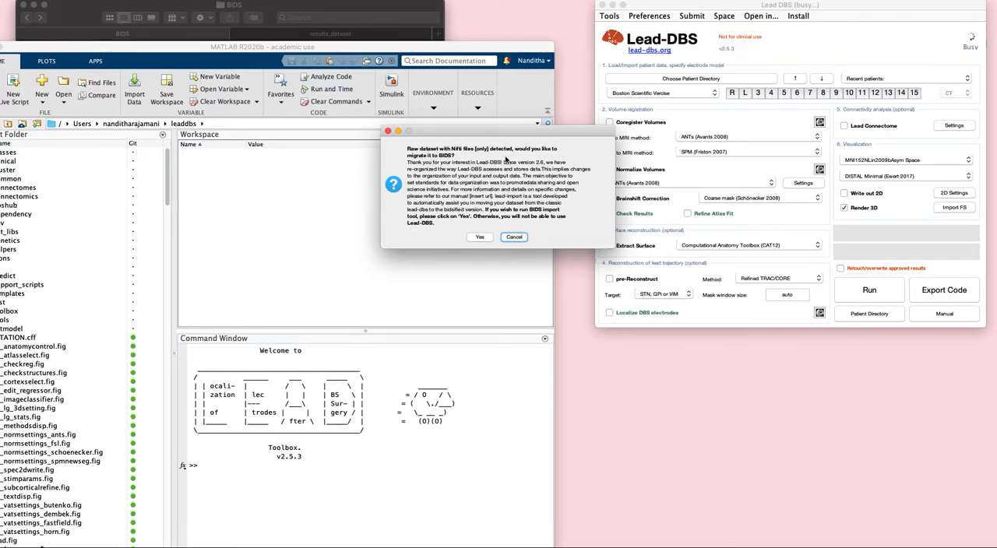
{"action": "left_click", "coordinate": [486, 238]}
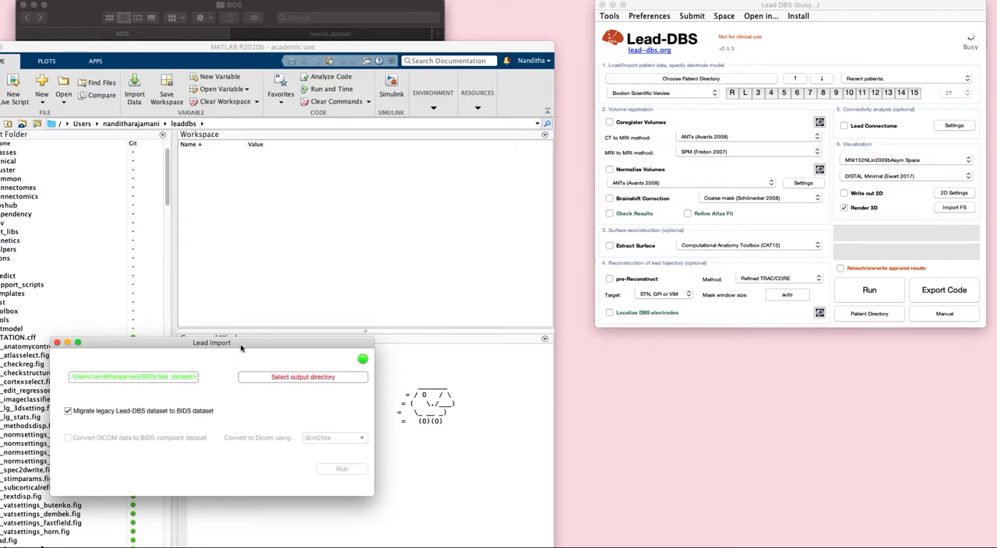
Move the Lead Import window higher and set its output directory to results_dataset in the BIDS folder
{"action": "left_click_drag", "start_coordinate": [242, 343], "coordinate": [344, 222]}
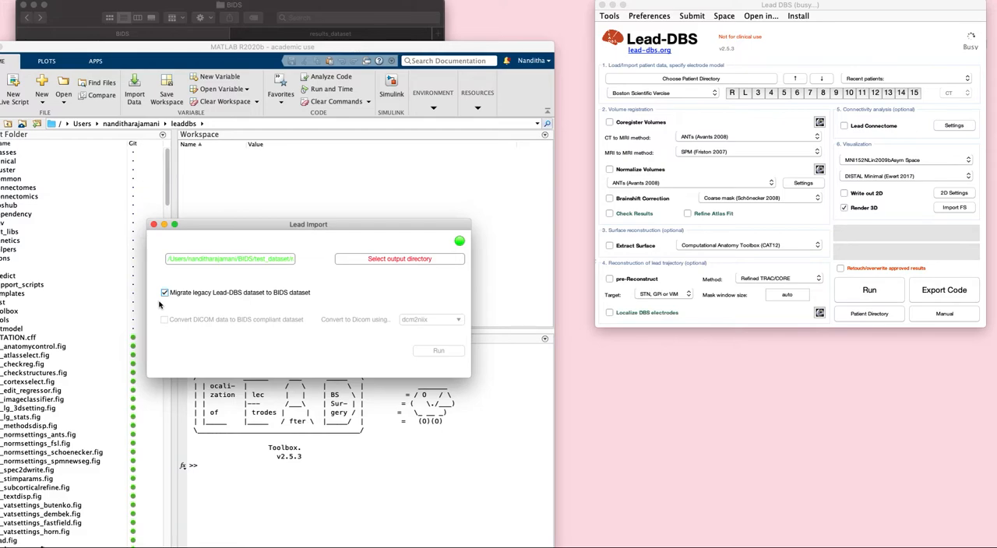
{"action": "left_click", "coordinate": [420, 260]}
{"action": "left_click", "coordinate": [473, 187]}
{"action": "left_click", "coordinate": [475, 196]}
{"action": "left_click", "coordinate": [381, 260]}
{"action": "double_click", "coordinate": [381, 260]}
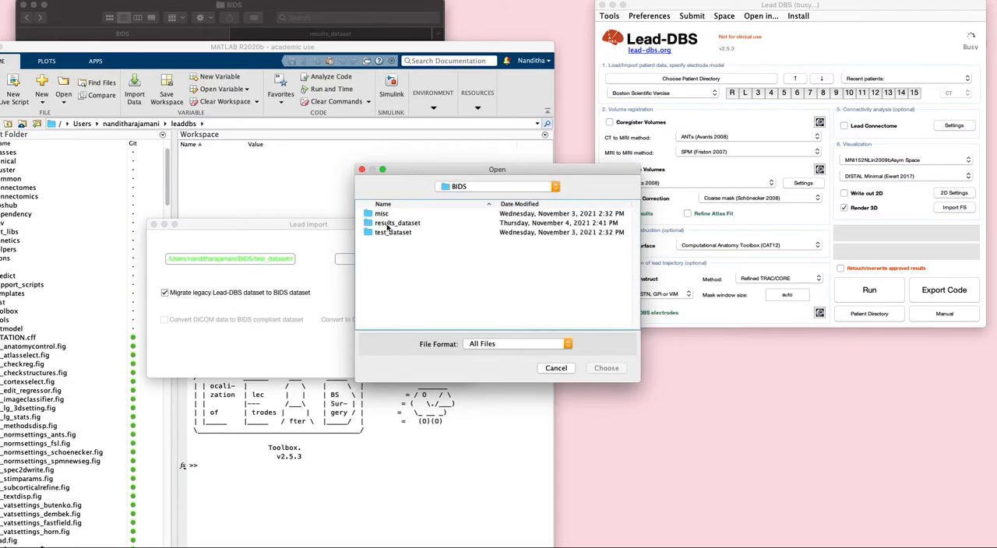
{"action": "left_click", "coordinate": [387, 227]}
{"action": "left_click", "coordinate": [605, 368]}
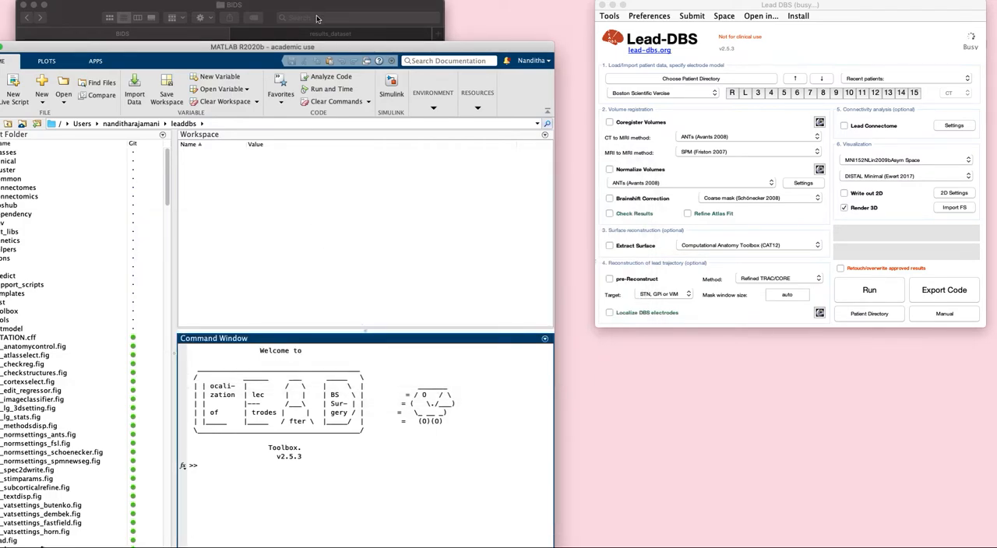
Move the MATLAB window clear of the Finder window and run the raw_nifti import with legacy migration enabled
{"action": "left_click_drag", "start_coordinate": [320, 47], "coordinate": [638, 8]}
{"action": "left_click", "coordinate": [258, 229]}
{"action": "left_click", "coordinate": [444, 349]}
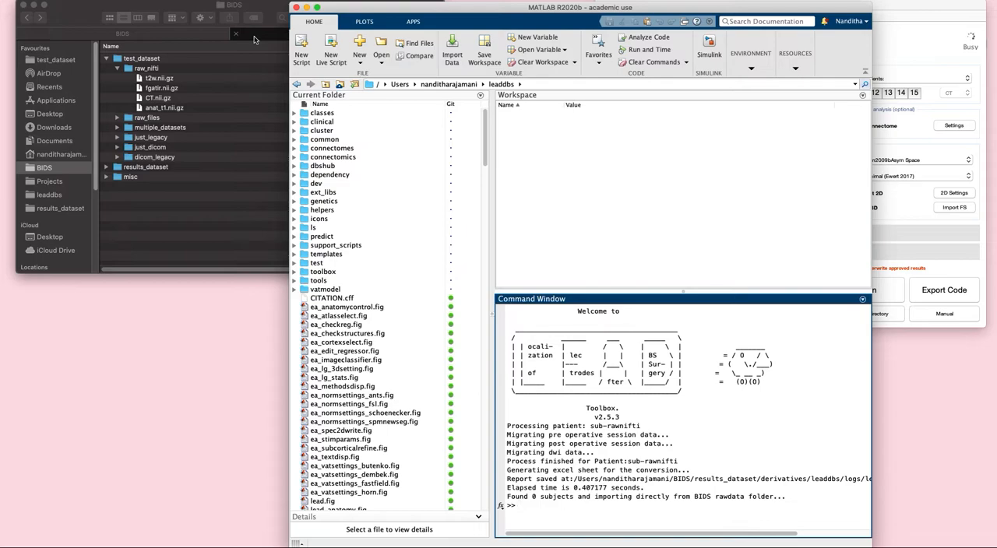
Check Finder's results_dataset folder and the patient loaded in Lead-DBS, and review the raw_nifti source files
{"action": "left_click", "coordinate": [253, 39]}
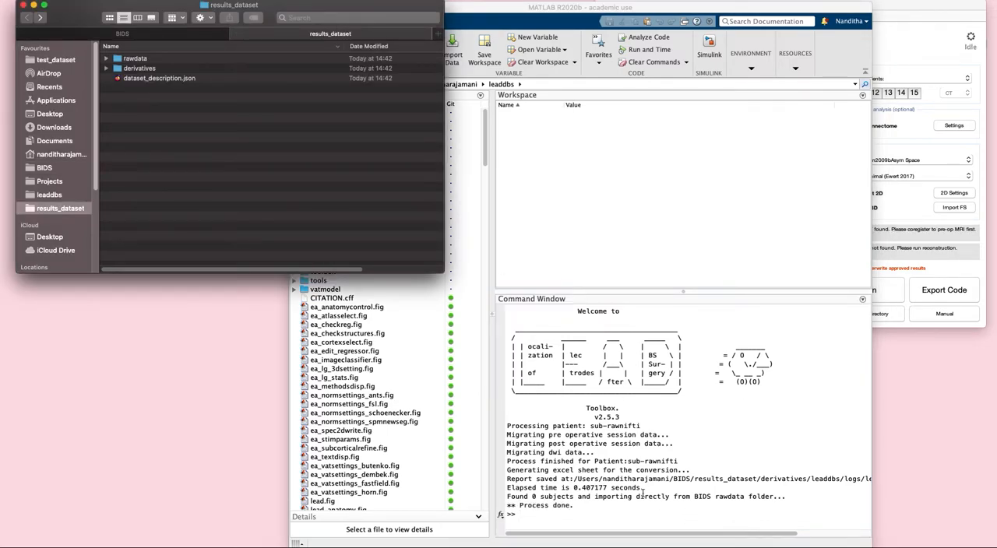
{"action": "left_click", "coordinate": [927, 8]}
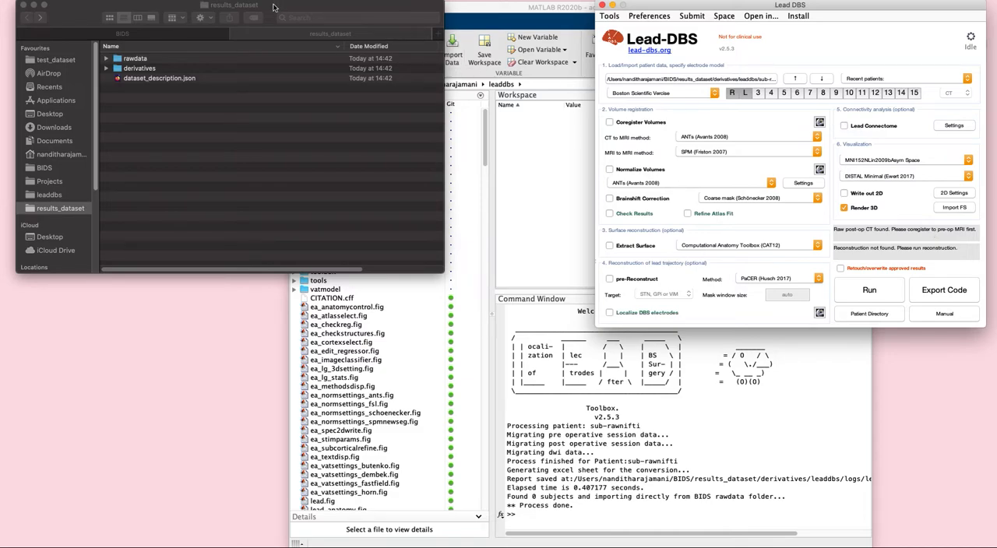
{"action": "left_click_drag", "start_coordinate": [278, 3], "coordinate": [283, 22]}
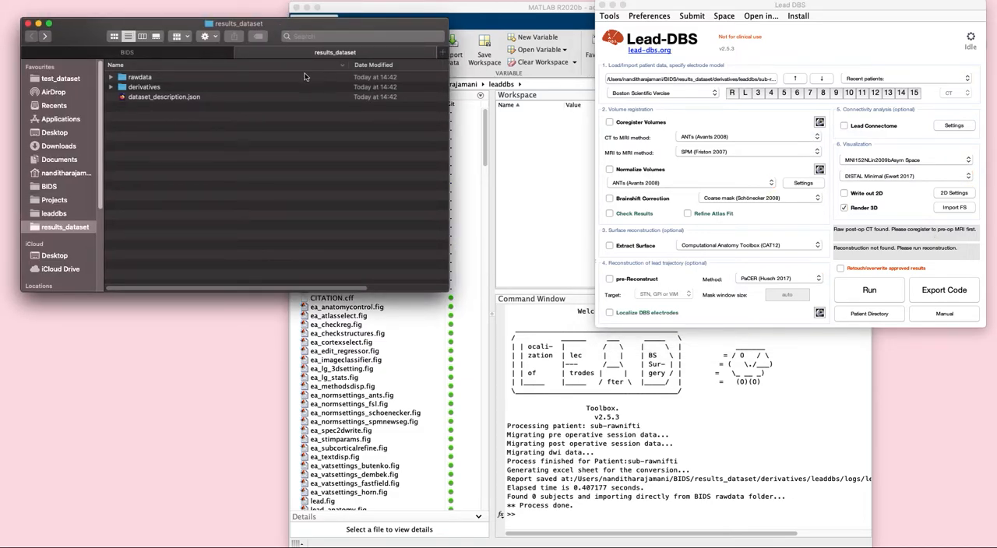
{"action": "left_click", "coordinate": [128, 53]}
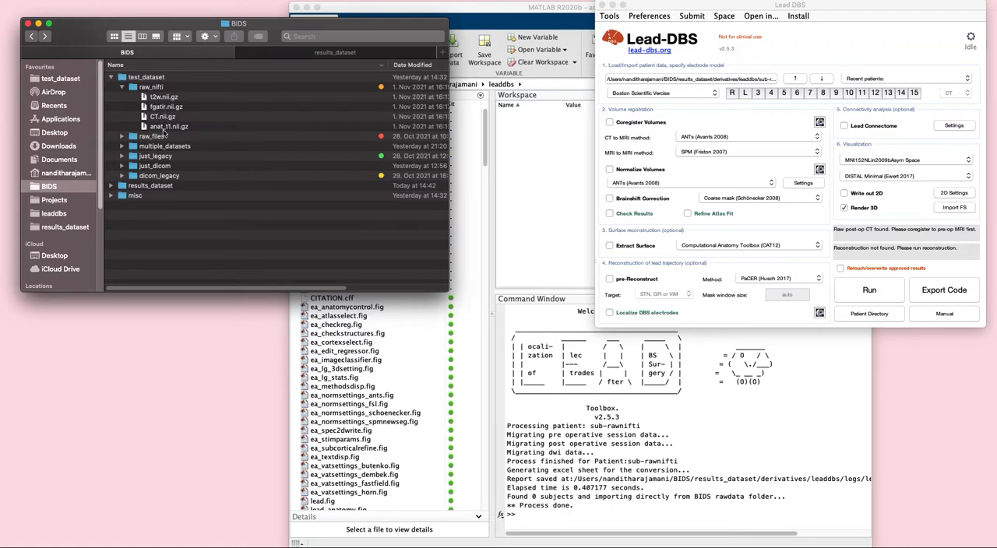
Examine the anat folders of ses-preop and ses-postop under sub-rawnifti in results_dataset's rawdata
{"action": "left_click", "coordinate": [303, 54]}
{"action": "left_click", "coordinate": [110, 77]}
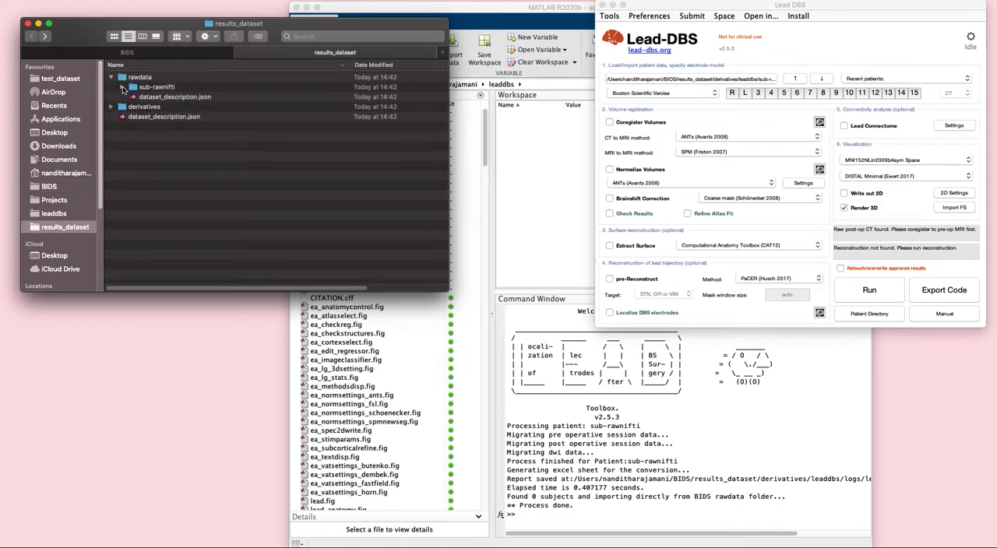
{"action": "left_click", "coordinate": [123, 87]}
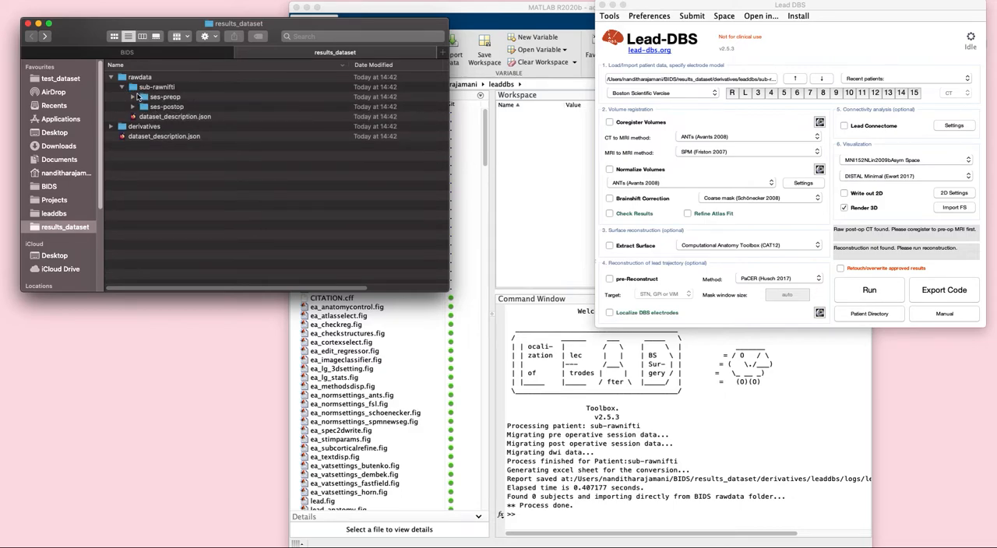
{"action": "left_click", "coordinate": [135, 99]}
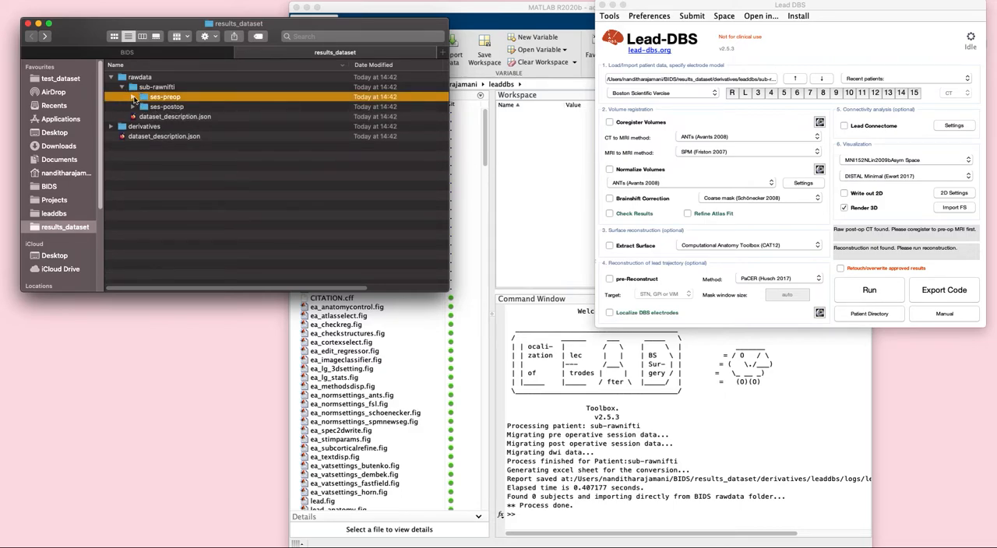
{"action": "left_click", "coordinate": [133, 138]}
{"action": "left_click", "coordinate": [144, 126]}
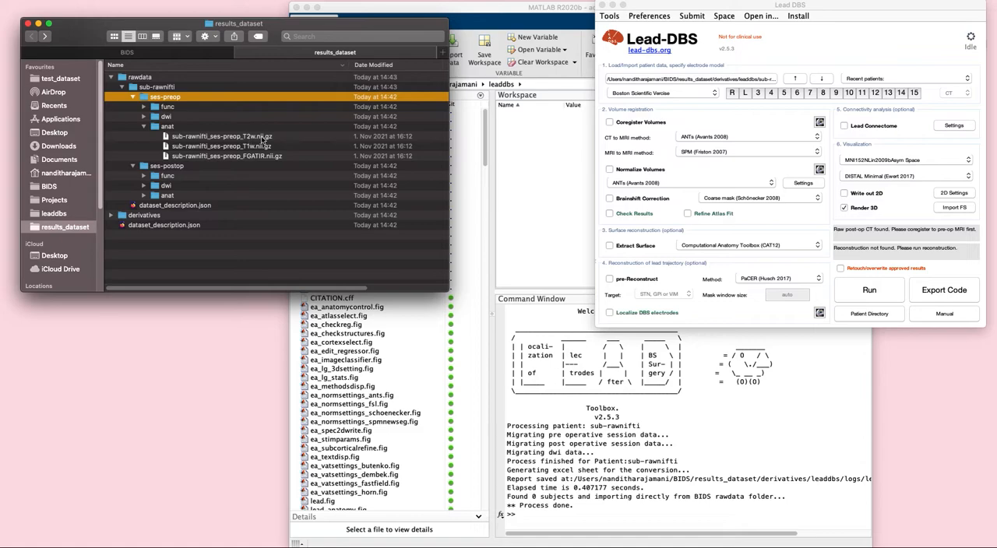
{"action": "left_click", "coordinate": [144, 196]}
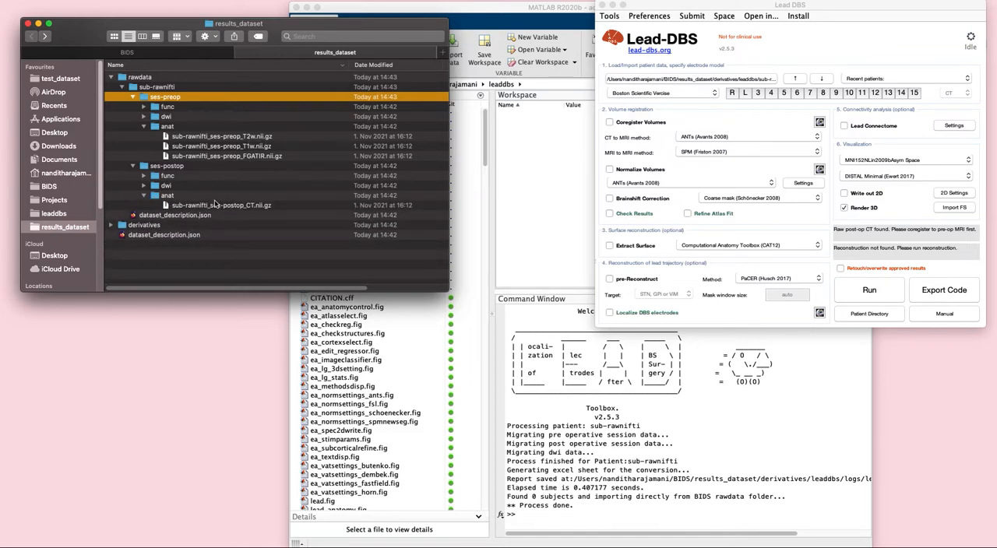
Examine sub-rawnifti's prefs files in the leaddbs folder under derivatives
{"action": "left_click", "coordinate": [110, 226]}
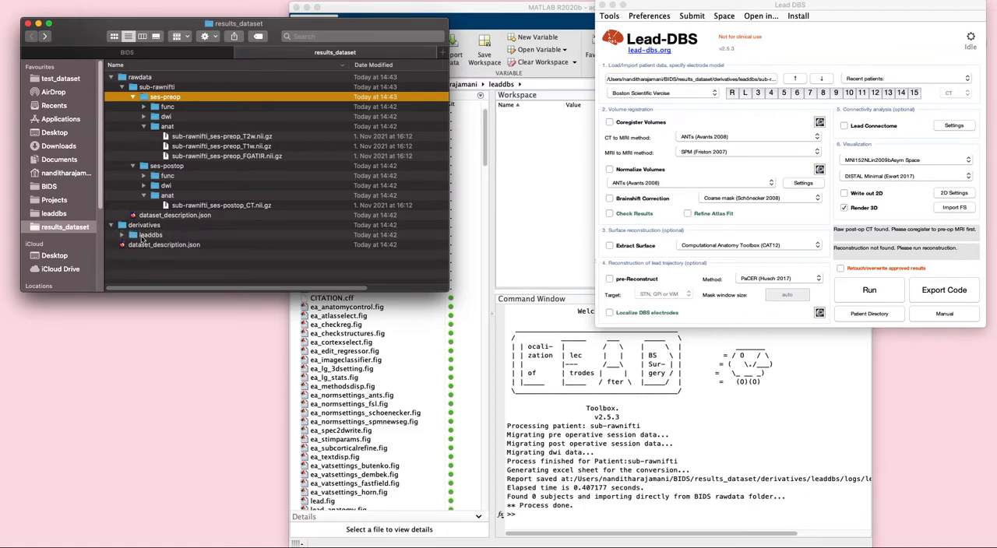
{"action": "left_click", "coordinate": [121, 235]}
{"action": "left_click", "coordinate": [133, 246]}
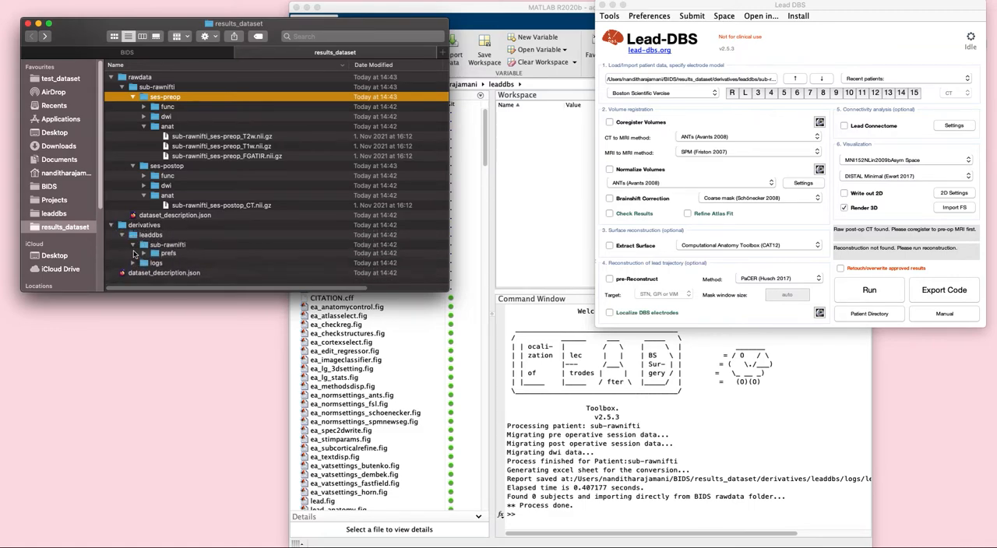
{"action": "left_click", "coordinate": [144, 253]}
{"action": "scroll", "coordinate": [267, 250], "scroll_direction": "down", "scroll_amount": 1}
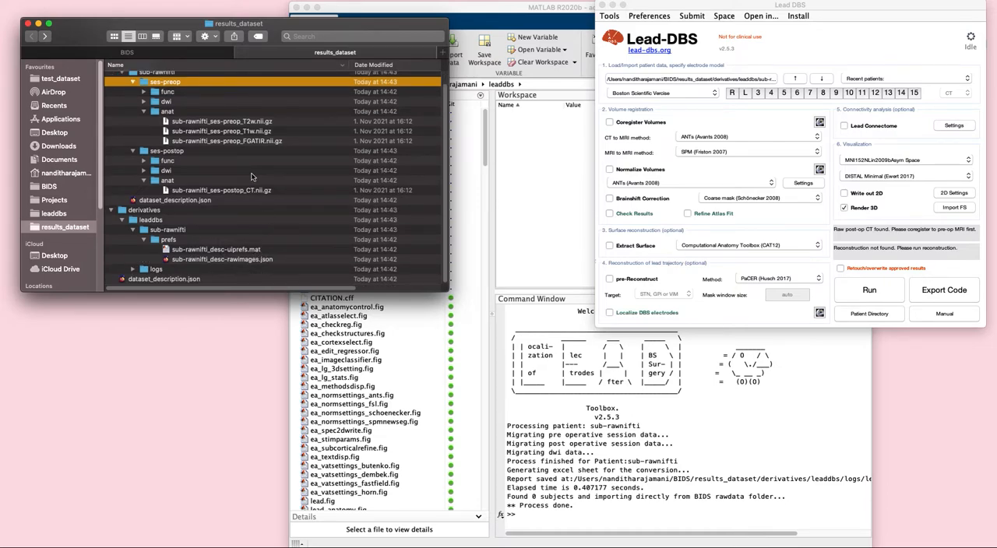
{"action": "scroll", "coordinate": [252, 177], "scroll_direction": "up", "scroll_amount": 1}
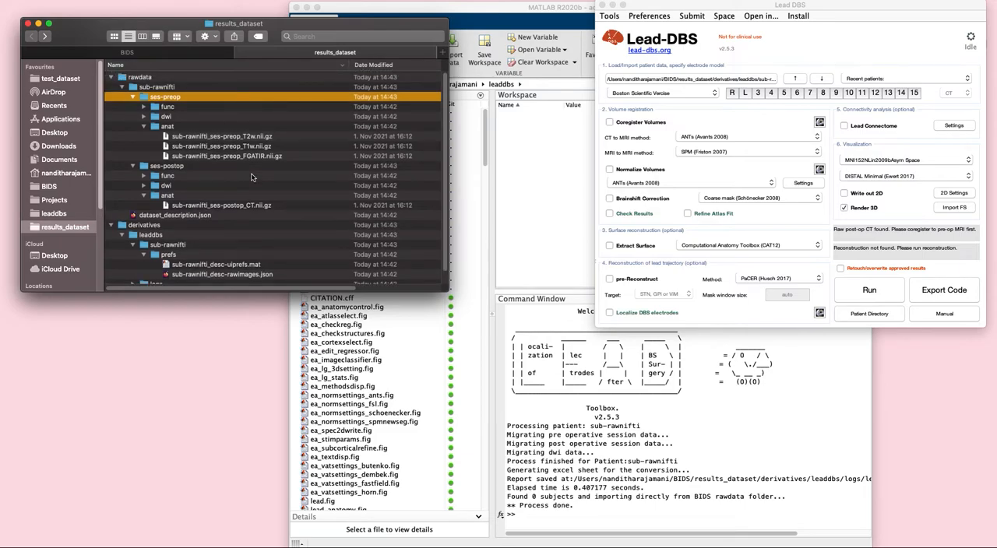
Load test_dataset's raw_files folder into Lead-DBS as the patient directory and acknowledge the DICOM to NIfTI conversion
{"action": "left_click", "coordinate": [177, 54]}
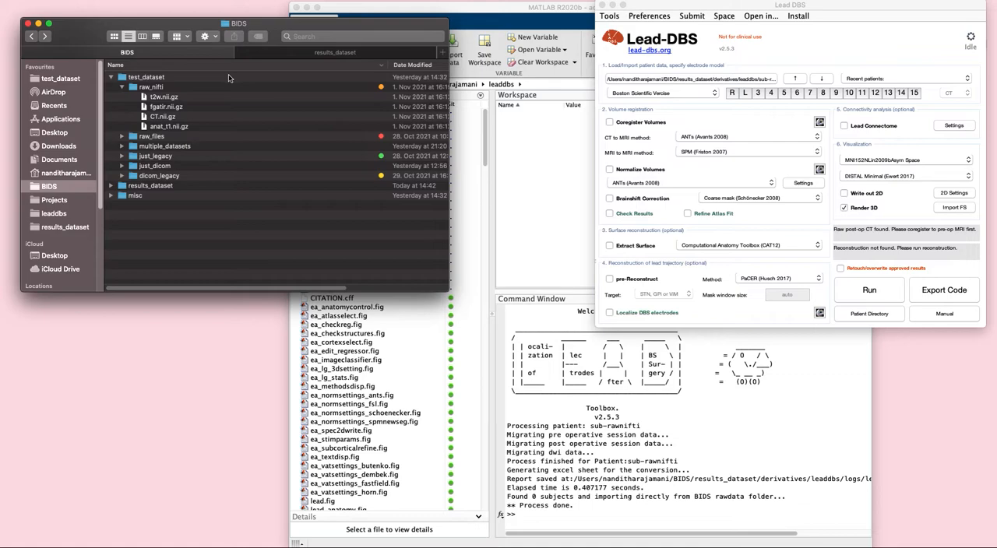
{"action": "left_click", "coordinate": [121, 87]}
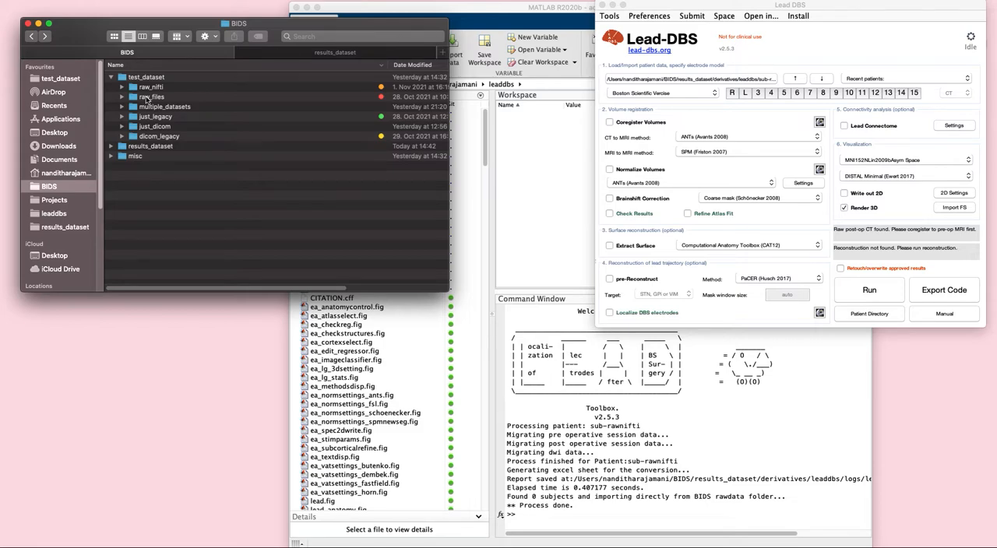
{"action": "left_click", "coordinate": [151, 98]}
{"action": "left_click_drag", "start_coordinate": [151, 98], "coordinate": [651, 80]}
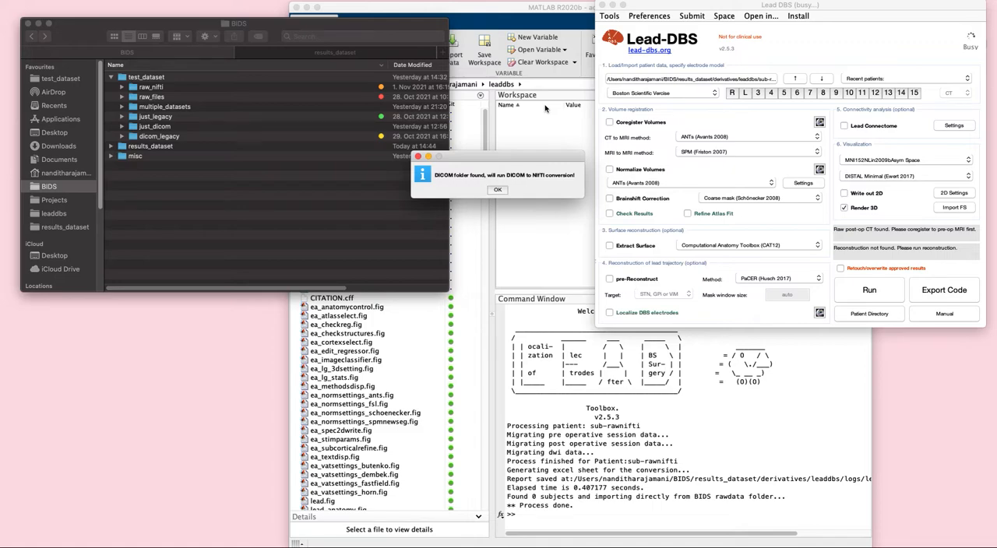
{"action": "left_click", "coordinate": [503, 189]}
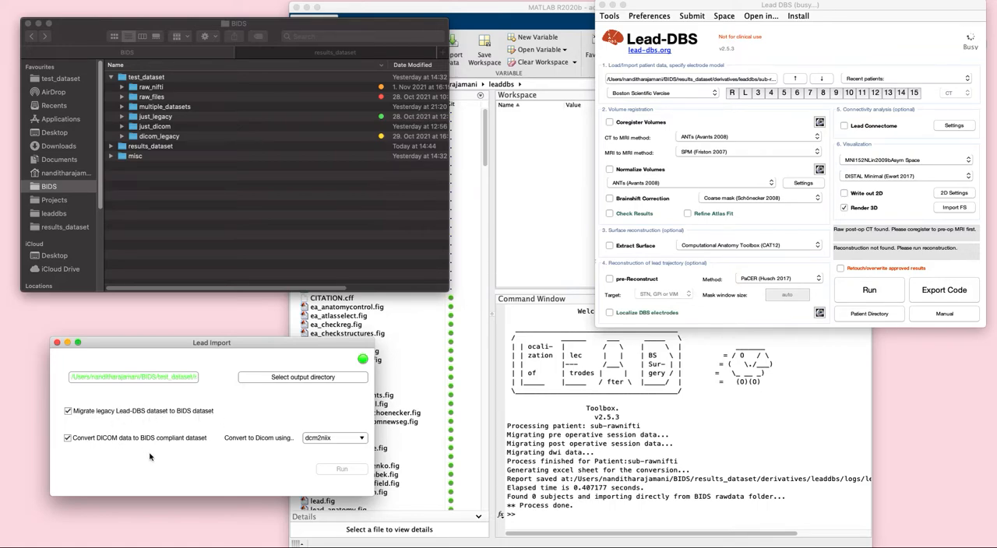
Set BIDS/results_dataset as the output directory and run Lead Import with legacy migration and dcm2niix DICOM conversion enabled
{"action": "left_click", "coordinate": [314, 381]}
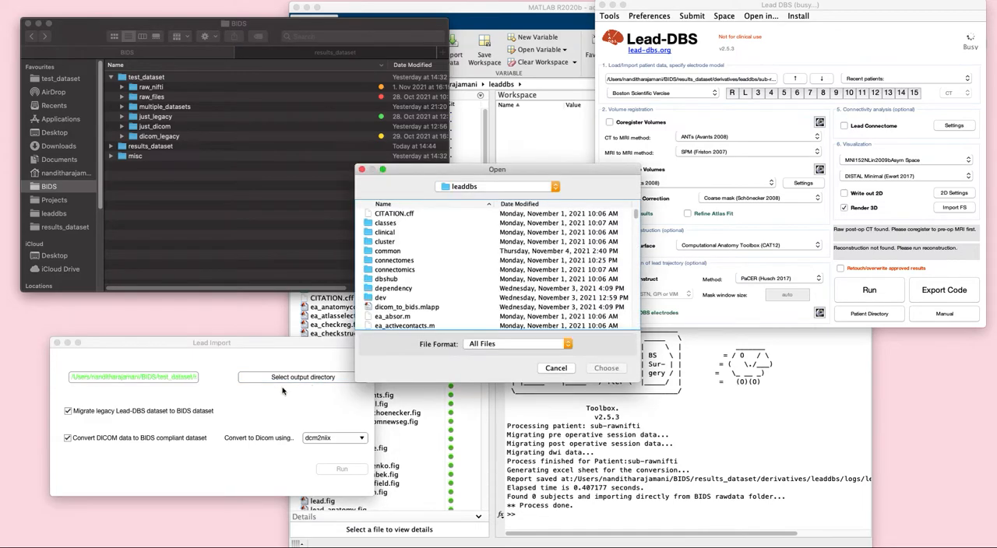
{"action": "left_click", "coordinate": [512, 186]}
{"action": "left_click", "coordinate": [510, 196]}
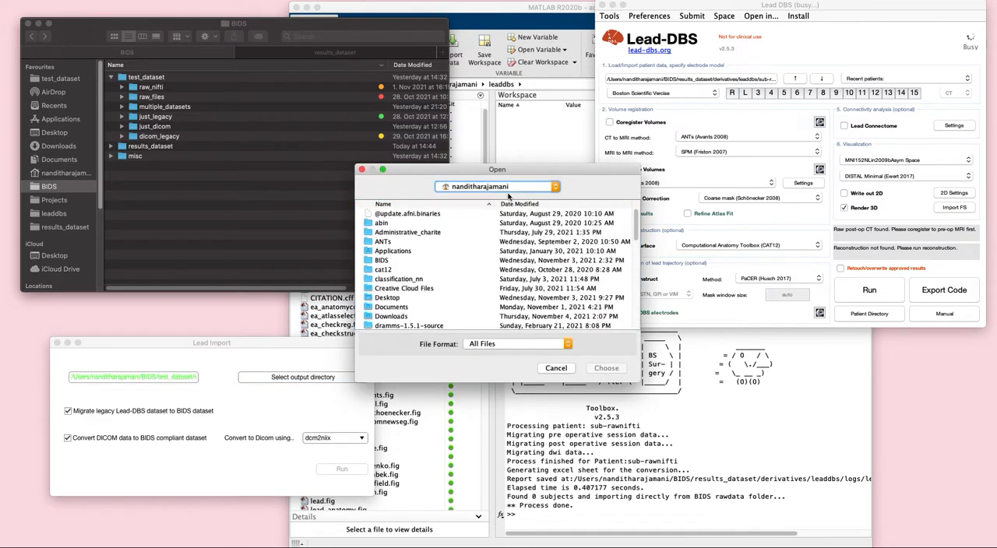
{"action": "double_click", "coordinate": [394, 262]}
{"action": "left_click", "coordinate": [393, 222]}
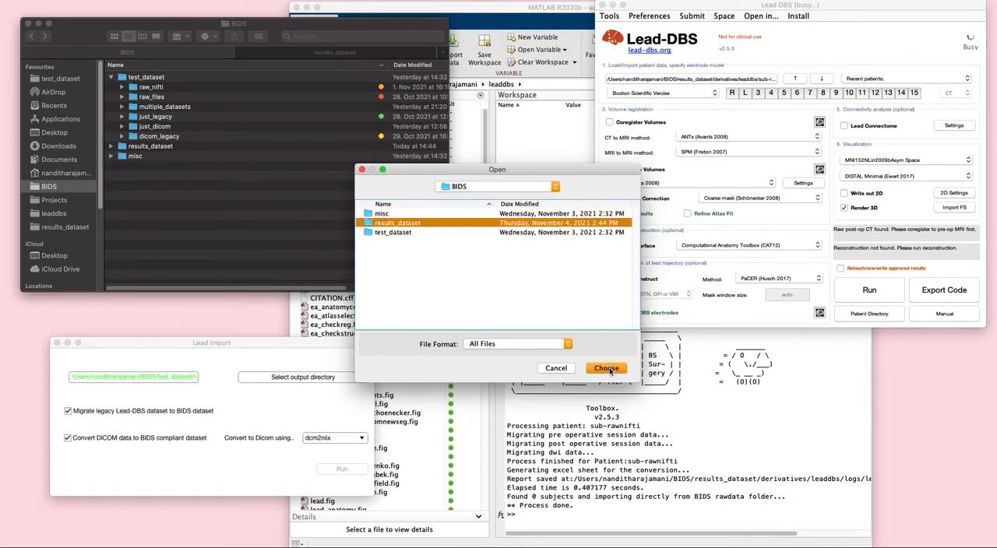
{"action": "left_click", "coordinate": [606, 368]}
{"action": "left_click", "coordinate": [225, 483]}
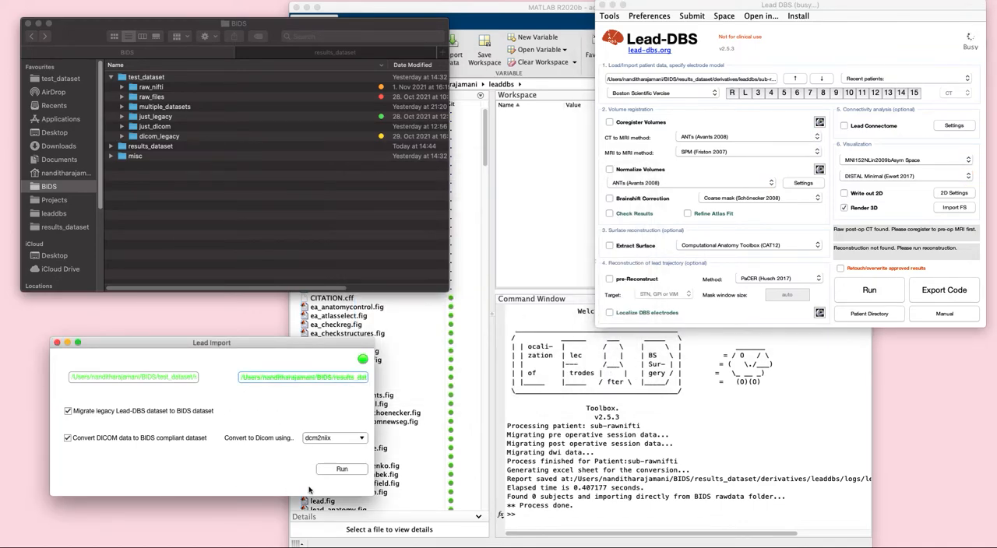
{"action": "left_click", "coordinate": [333, 470]}
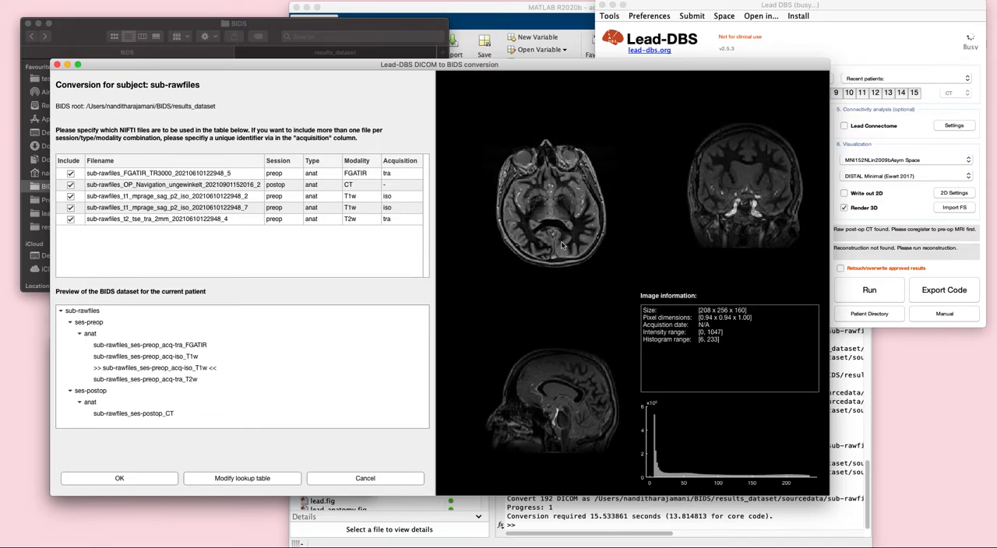
Preview the FGATIR, postoperative CT and both T1 MPRAGE images listed for sub-rawfiles
{"action": "left_click", "coordinate": [209, 173]}
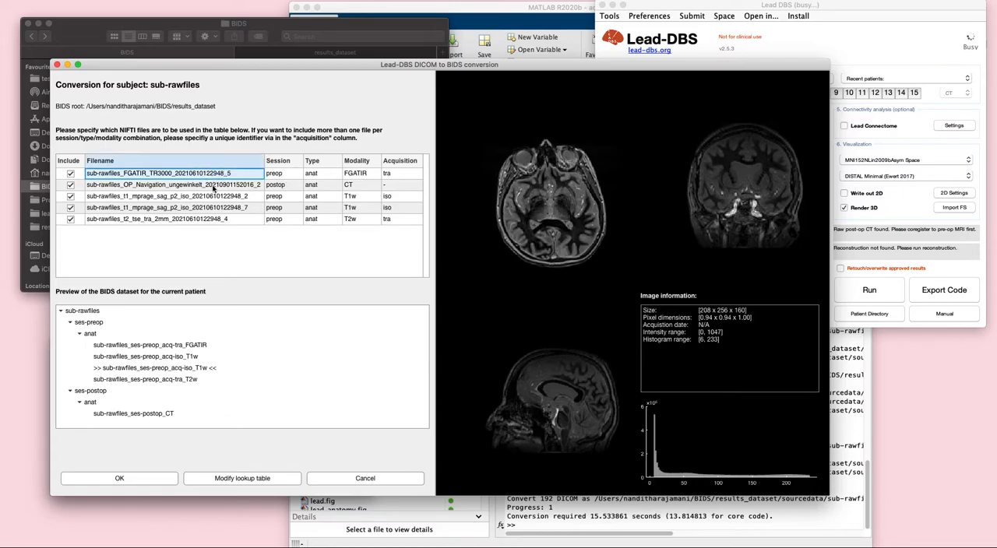
{"action": "left_click", "coordinate": [212, 185]}
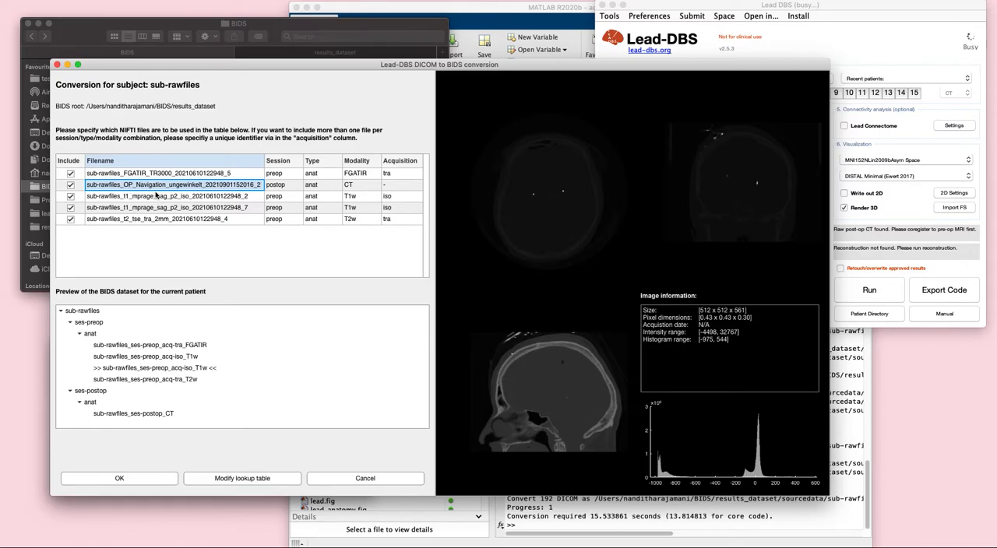
{"action": "left_click", "coordinate": [156, 197]}
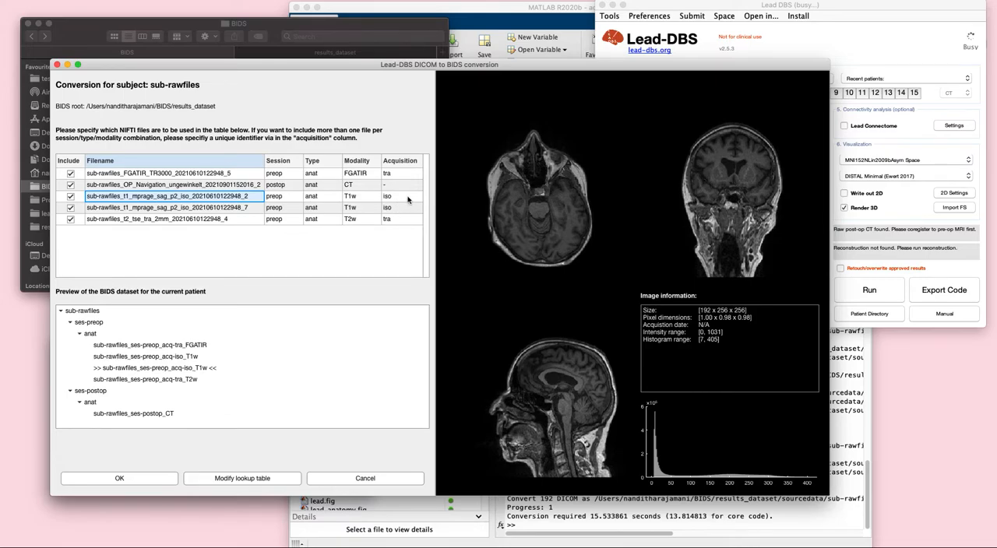
{"action": "left_click", "coordinate": [236, 211]}
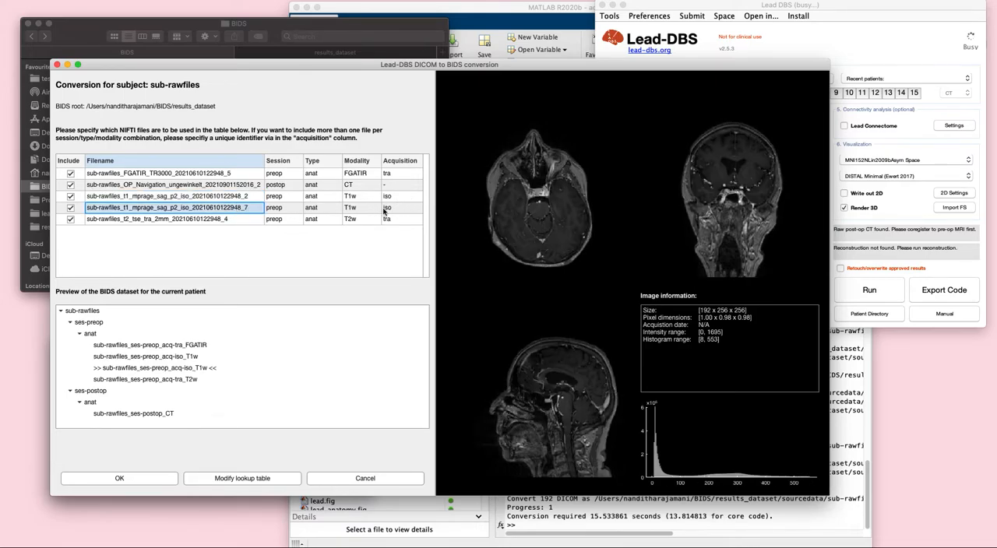
Set the acquisition of the T1w file ending in _7 to sag
{"action": "left_click", "coordinate": [385, 210]}
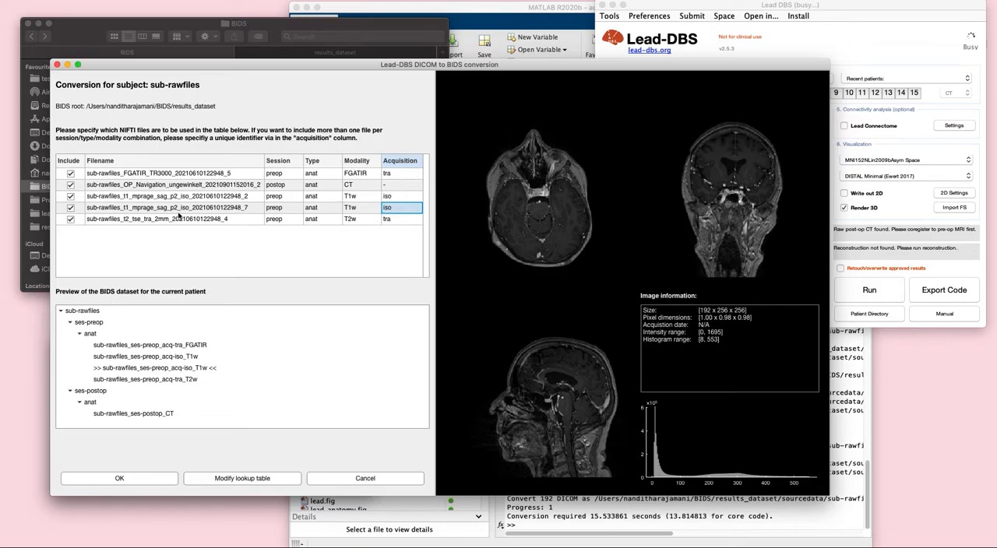
{"action": "double_click", "coordinate": [395, 209]}
{"action": "type", "text": "sag"}
{"action": "key", "text": "Return"}
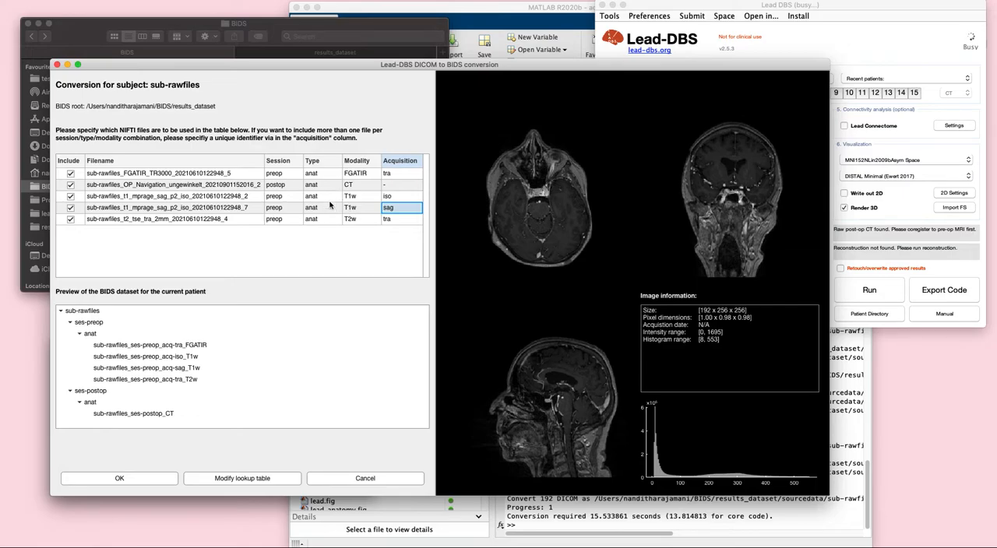
Try CT as the modality for the t1,mprage keywords in the NIFTI lookup table, and discard the change
{"action": "left_click", "coordinate": [240, 483]}
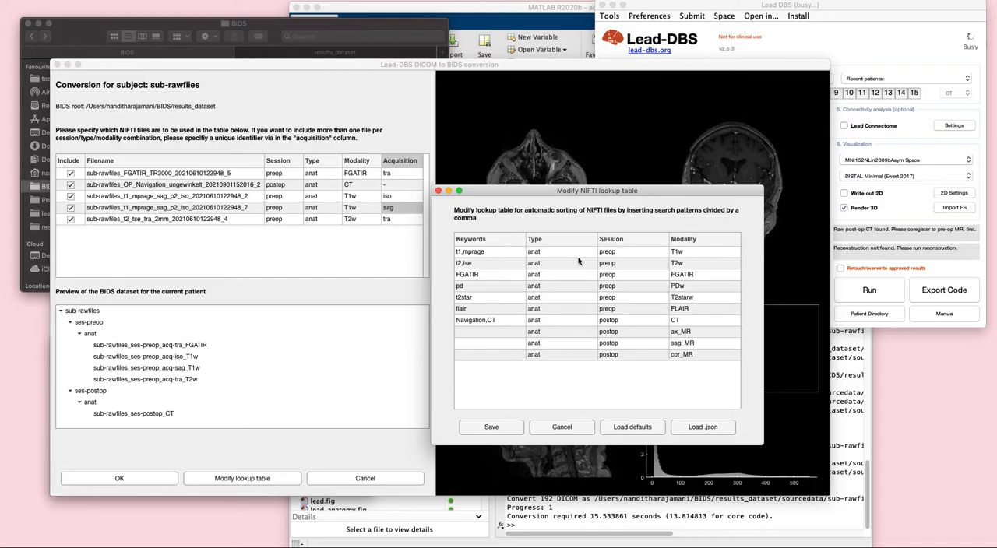
{"action": "double_click", "coordinate": [692, 250]}
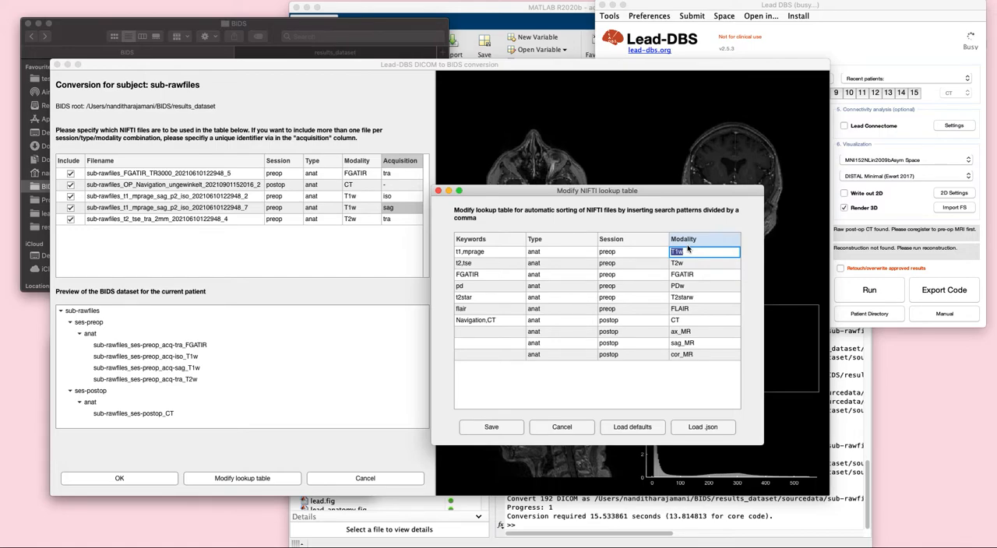
{"action": "type", "text": "CT"}
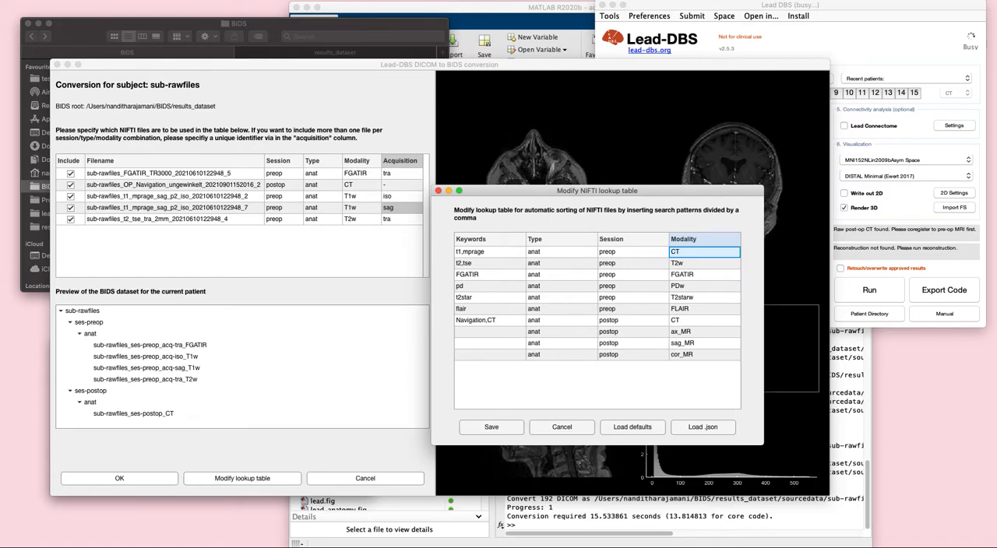
{"action": "left_click", "coordinate": [562, 428]}
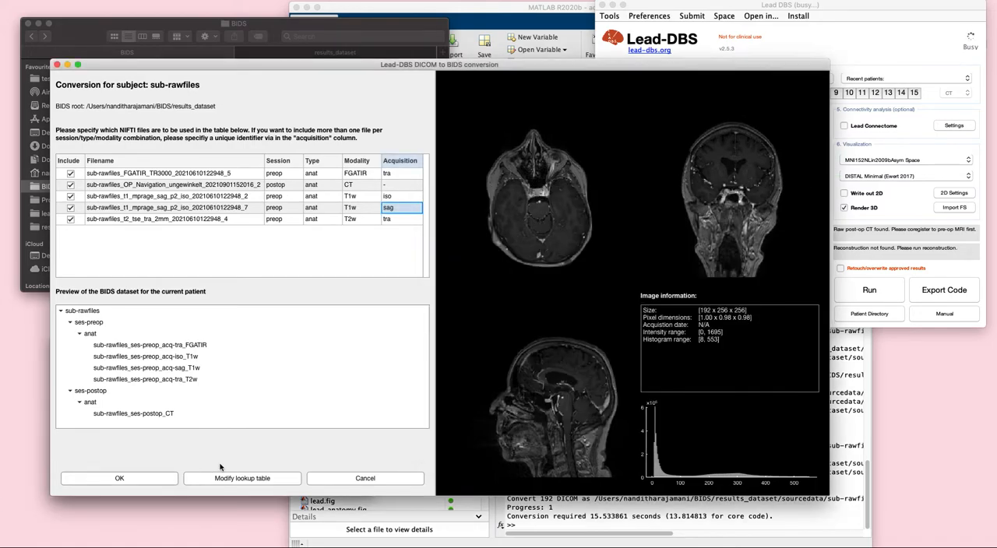
Accept the BIDS conversion of sub-rawfiles and switch to results_dataset in Finder
{"action": "left_click", "coordinate": [173, 478]}
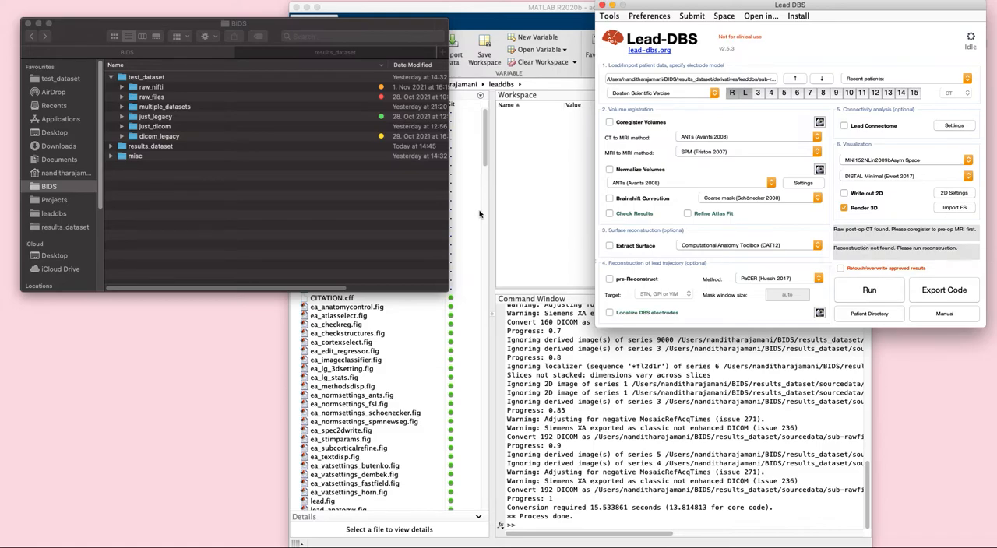
{"action": "left_click", "coordinate": [340, 55]}
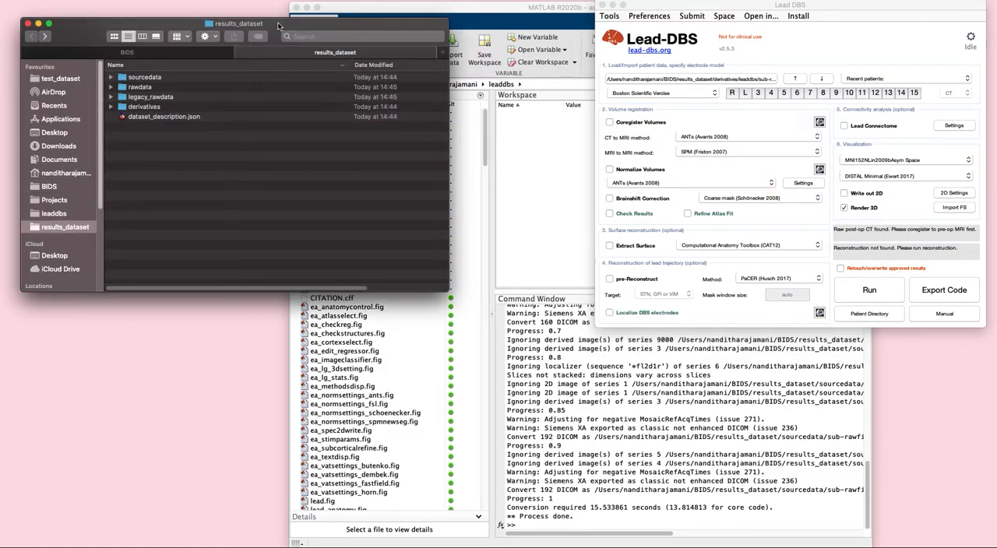
{"action": "left_click_drag", "start_coordinate": [340, 57], "coordinate": [363, 59]}
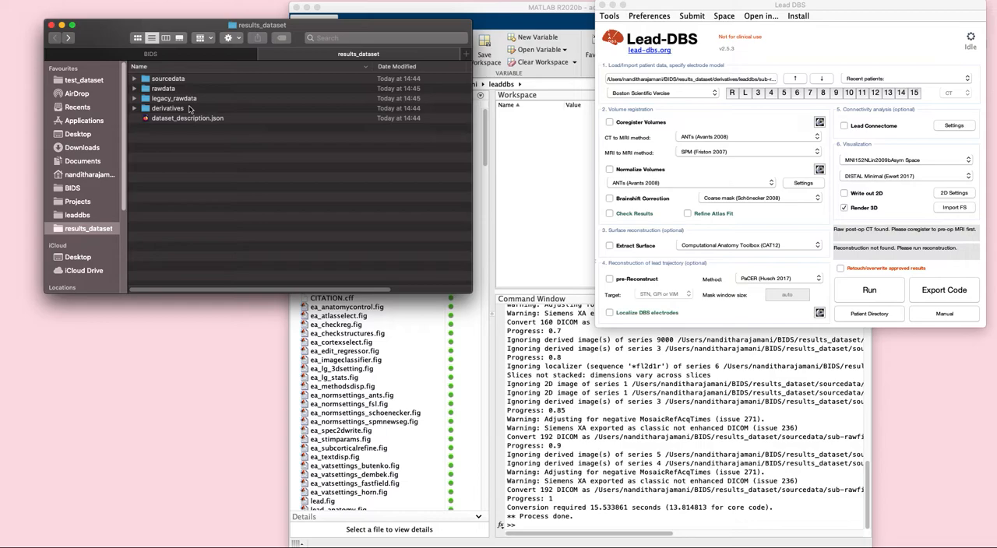
Examine sub-rawfiles in sourcedata and its preoperative and postoperative anat folders in rawdata
{"action": "left_click", "coordinate": [134, 78]}
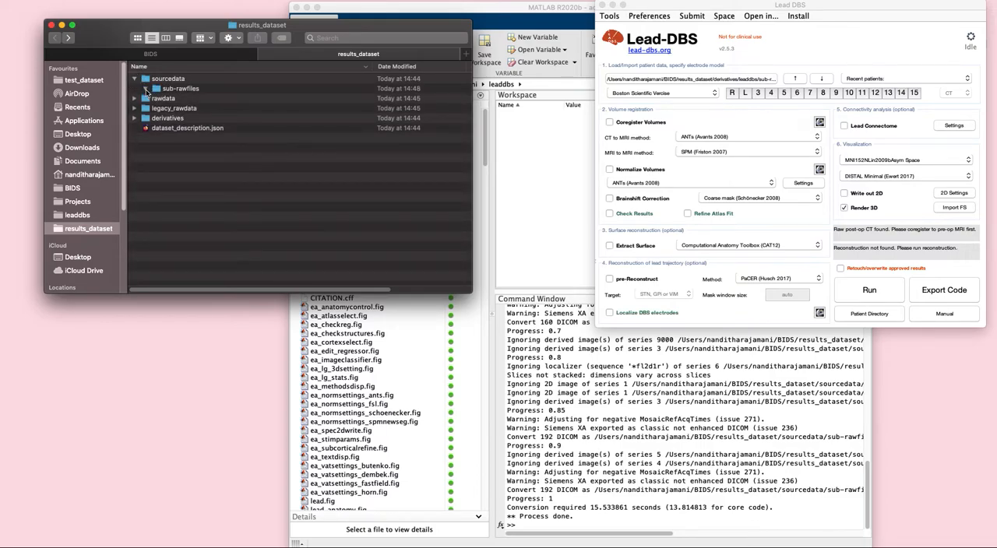
{"action": "left_click", "coordinate": [145, 89]}
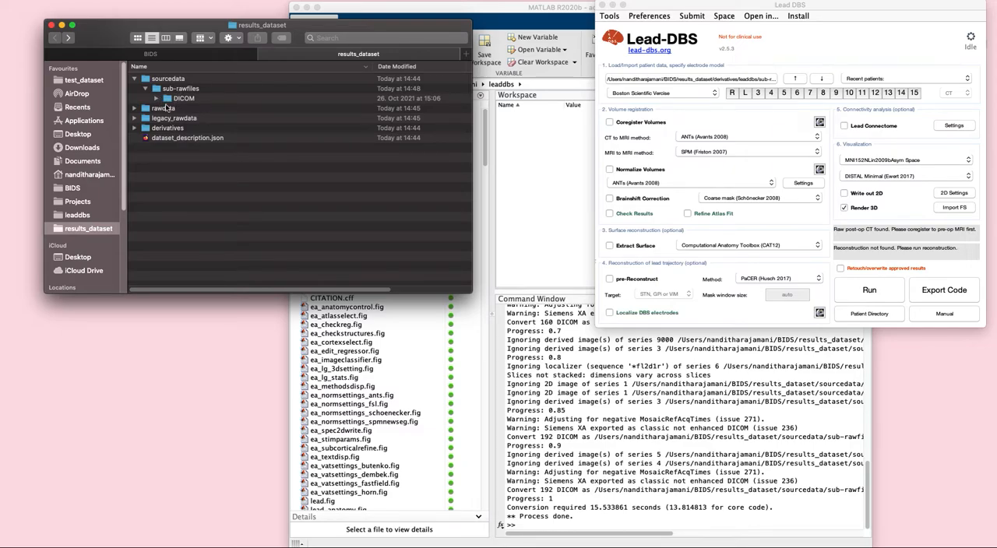
{"action": "left_click", "coordinate": [134, 109]}
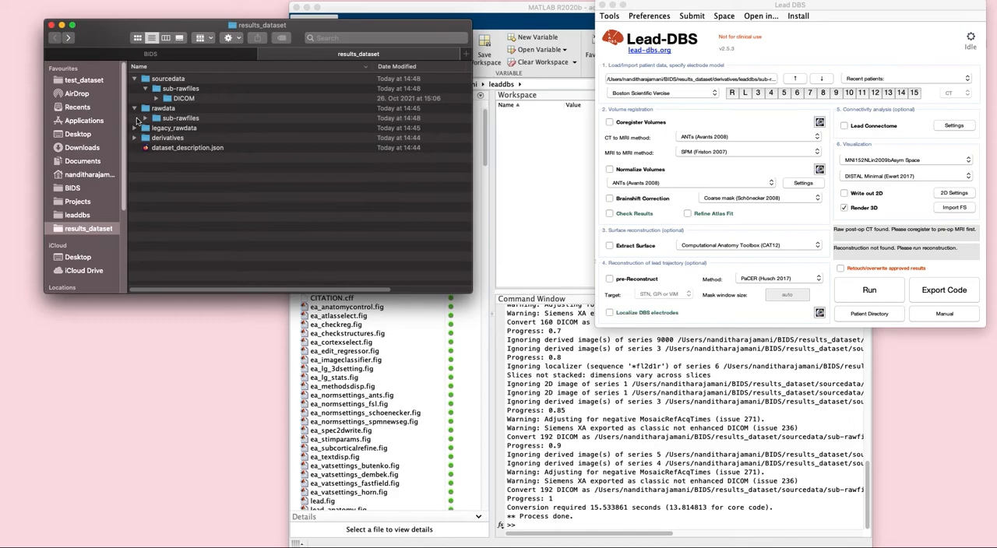
{"action": "left_click", "coordinate": [145, 117]}
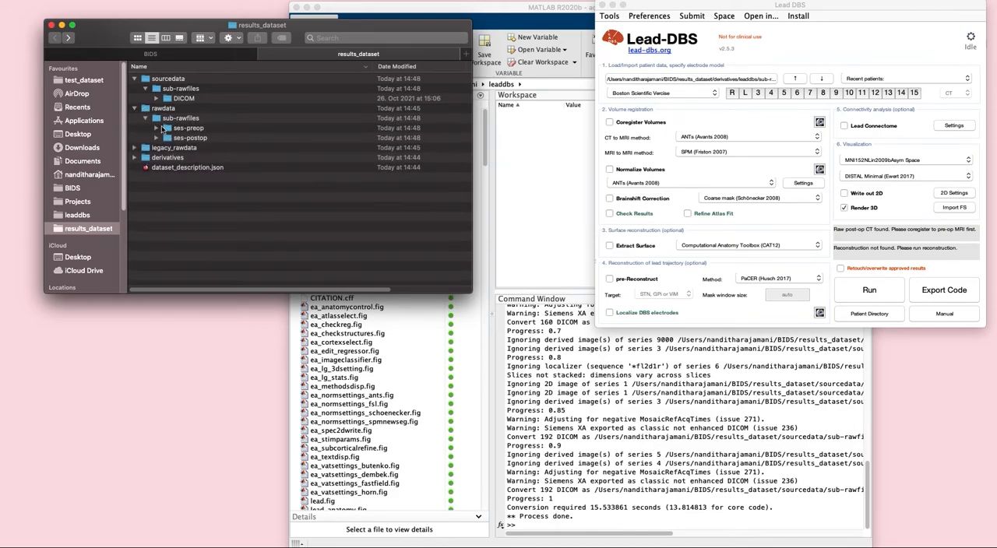
{"action": "left_click", "coordinate": [157, 147]}
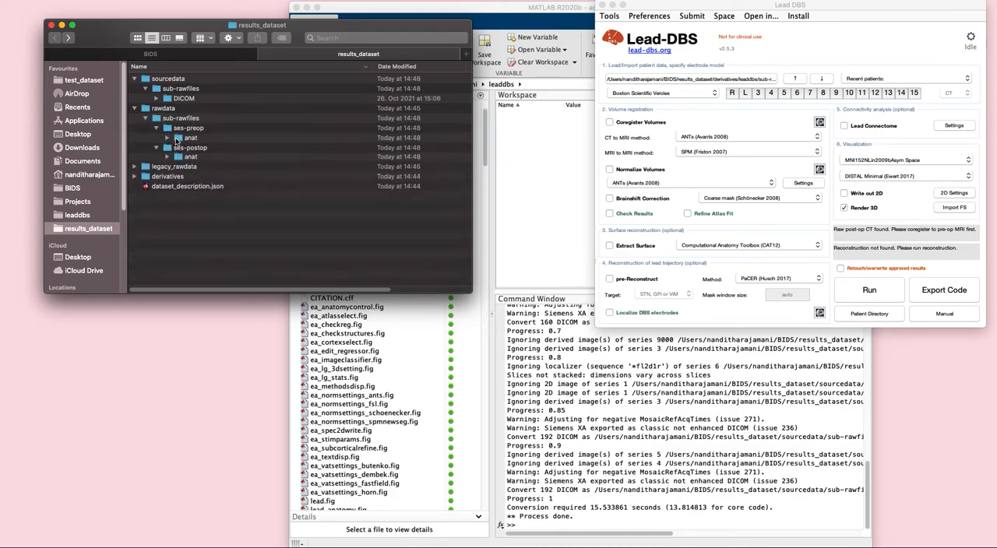
{"action": "left_click", "coordinate": [166, 138]}
{"action": "left_click", "coordinate": [167, 237]}
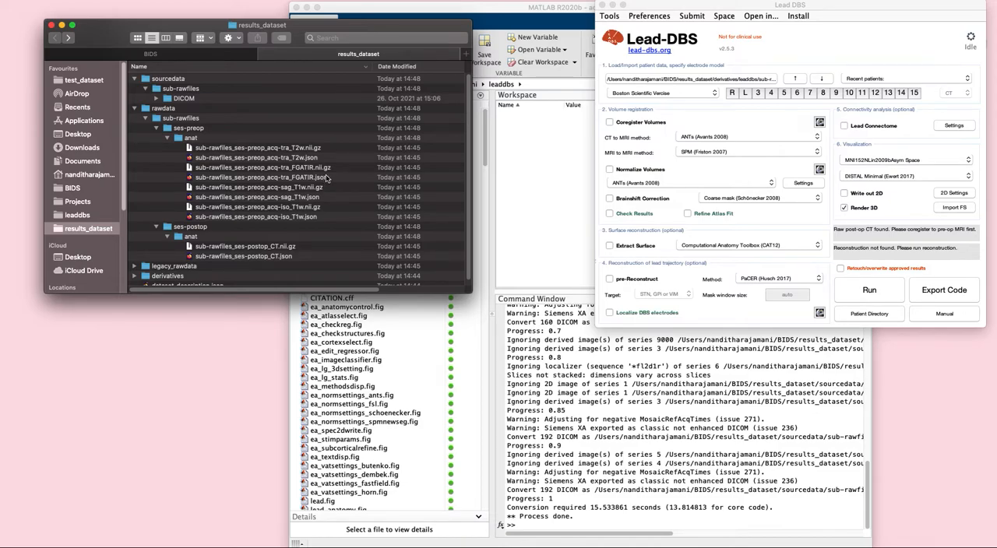
{"action": "scroll", "coordinate": [237, 209], "scroll_direction": "down", "scroll_amount": 1}
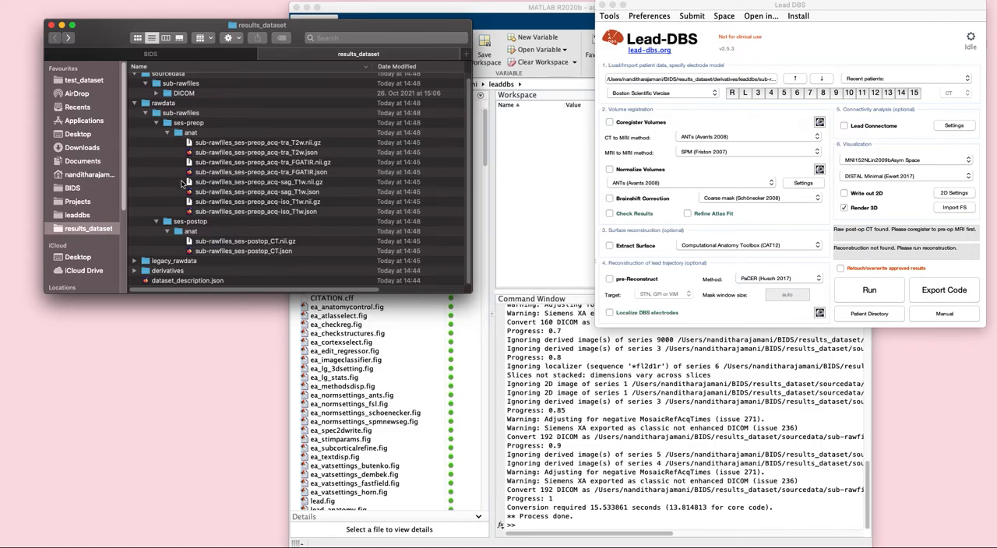
Examine the preoperative and postoperative anat files of sub-rawfiles in legacy_rawdata and compare them with rawdata
{"action": "left_click", "coordinate": [135, 265]}
{"action": "left_click", "coordinate": [146, 252]}
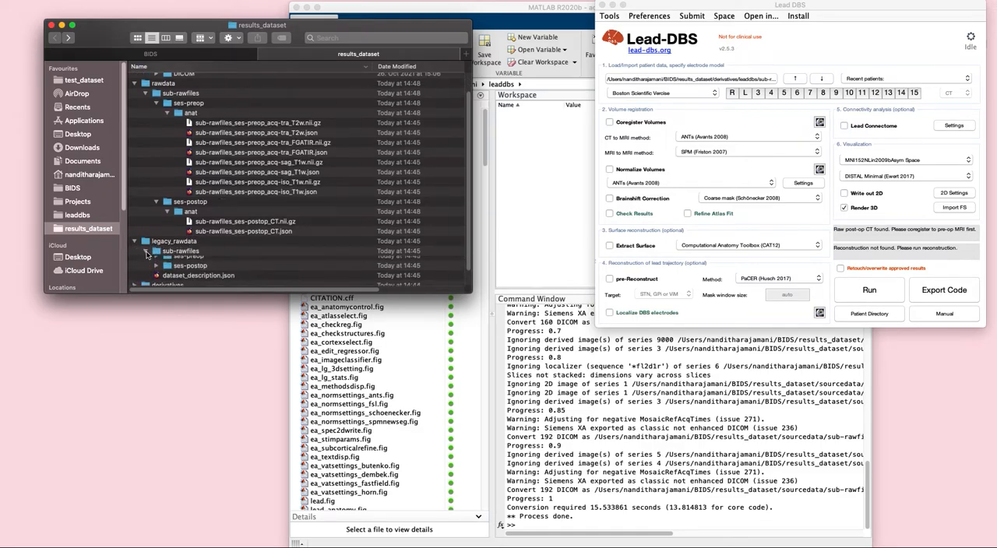
{"action": "left_click", "coordinate": [157, 252]}
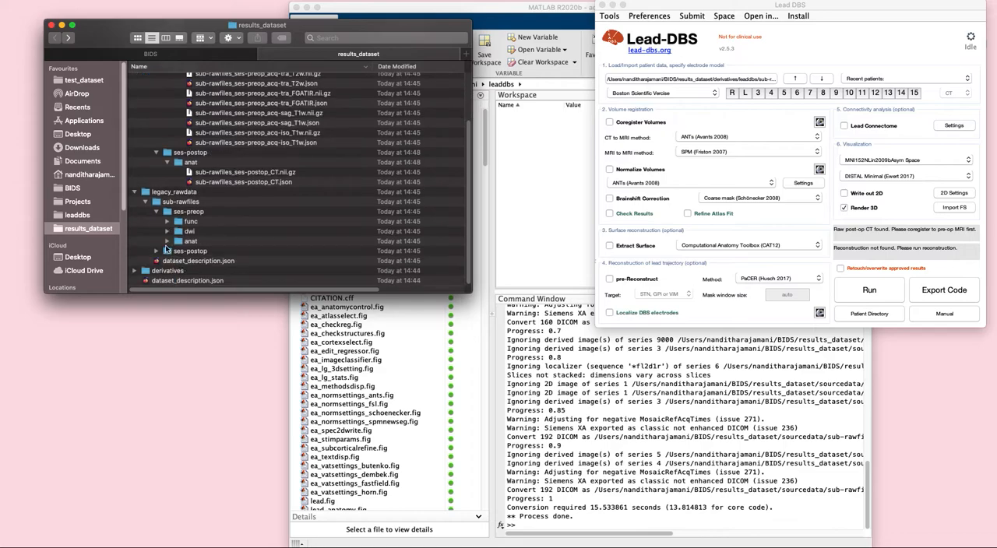
{"action": "left_click", "coordinate": [167, 241]}
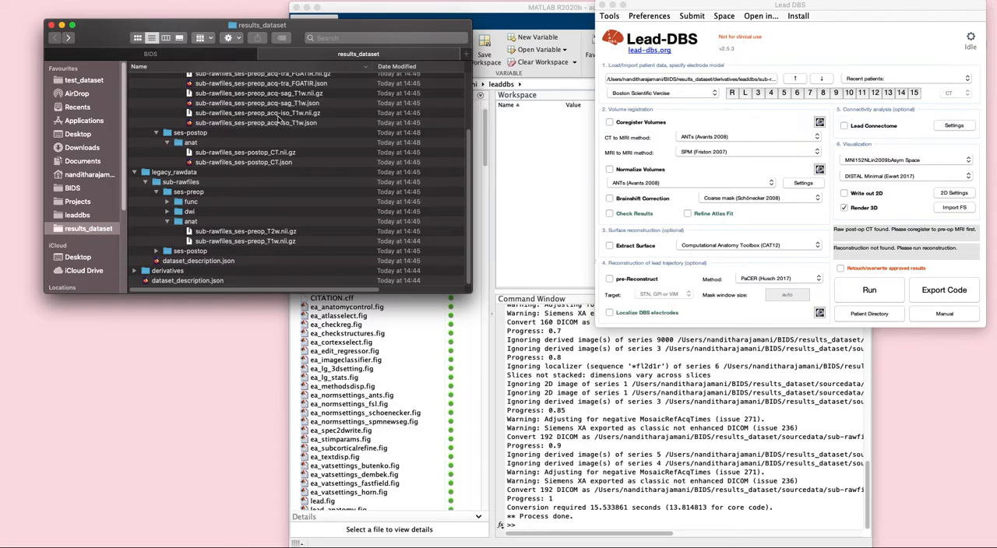
{"action": "scroll", "coordinate": [273, 134], "scroll_direction": "up", "scroll_amount": 1}
{"action": "scroll", "coordinate": [236, 245], "scroll_direction": "up", "scroll_amount": 9}
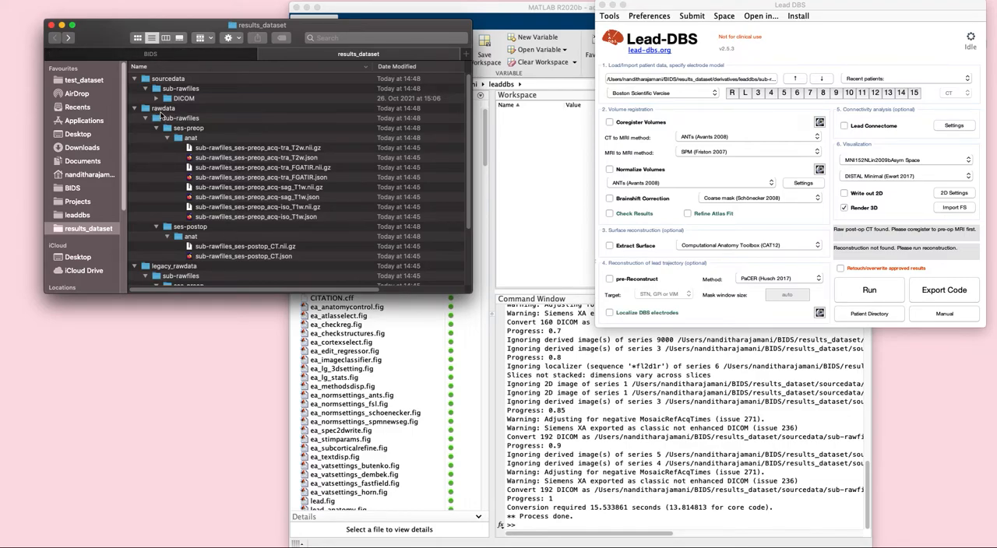
{"action": "scroll", "coordinate": [179, 155], "scroll_direction": "down", "scroll_amount": 5}
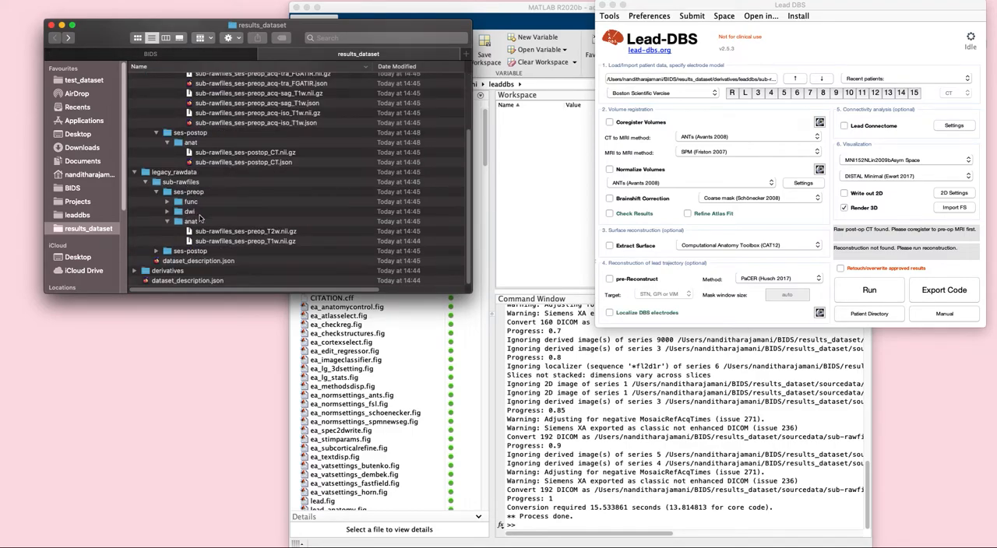
{"action": "left_click", "coordinate": [156, 253]}
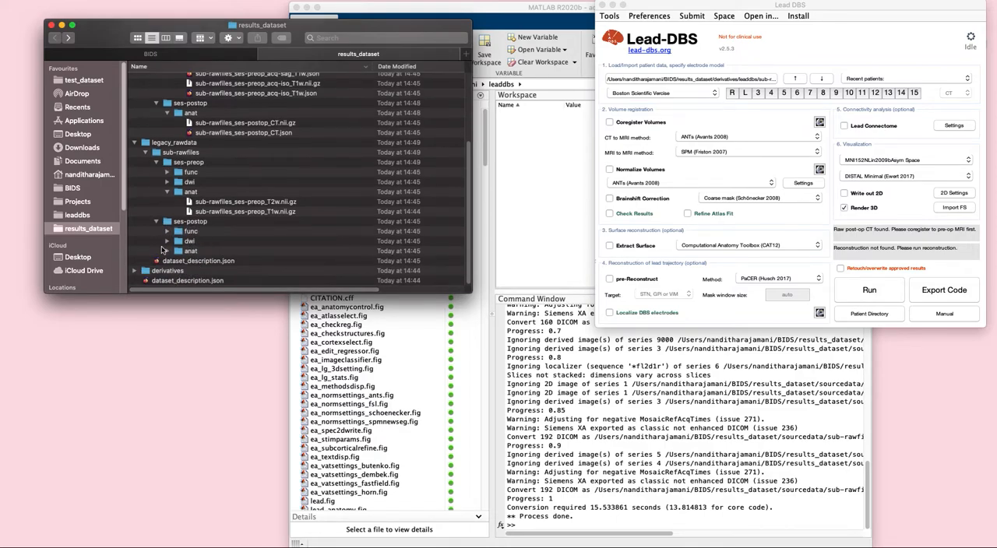
{"action": "left_click", "coordinate": [166, 242]}
Examine sub-rawfiles' prefs files in the leaddbs folder under derivatives, and go back to the BIDS folder
{"action": "left_click", "coordinate": [134, 271]}
{"action": "left_click", "coordinate": [146, 271]}
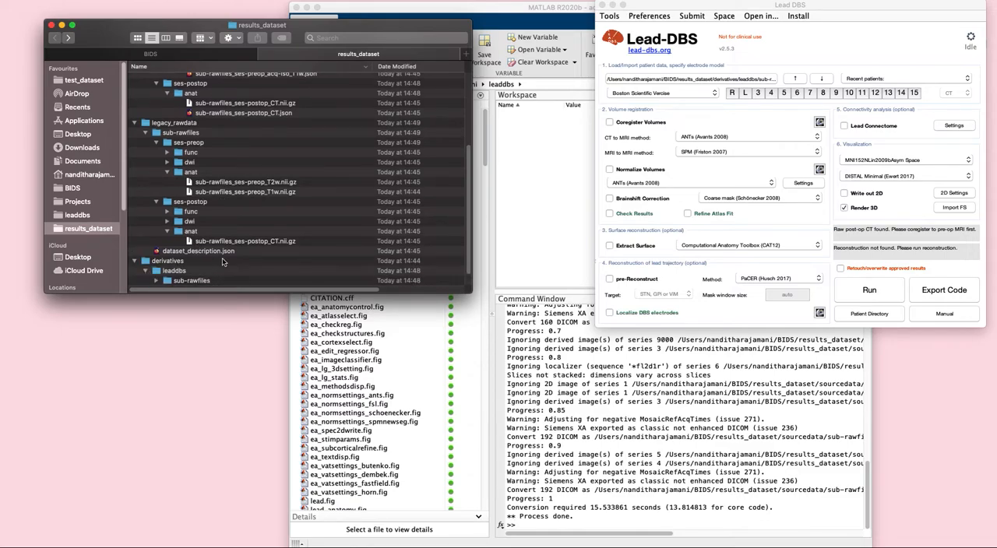
{"action": "left_click", "coordinate": [155, 261]}
{"action": "left_click", "coordinate": [166, 271]}
{"action": "scroll", "coordinate": [207, 270], "scroll_direction": "down", "scroll_amount": 2}
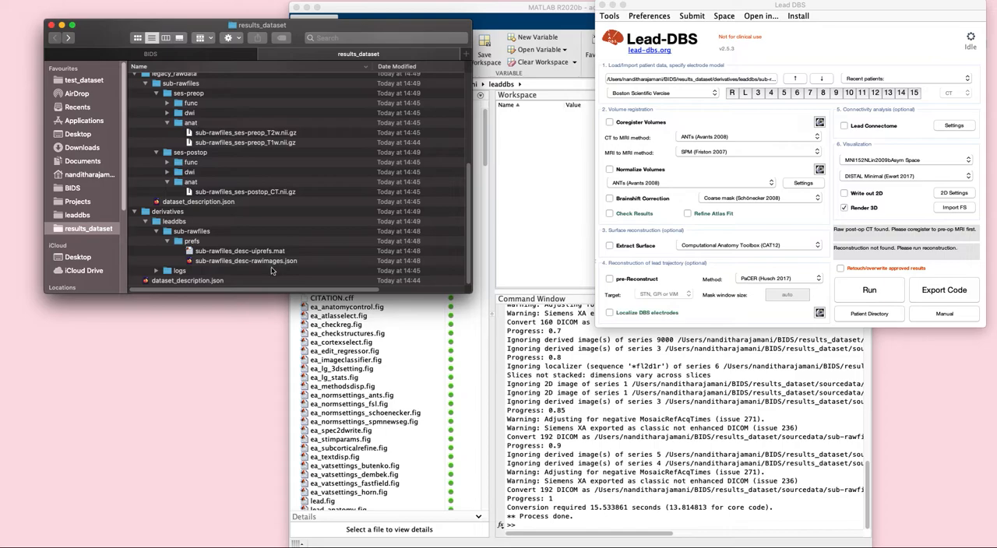
{"action": "scroll", "coordinate": [270, 267], "scroll_direction": "up", "scroll_amount": 5}
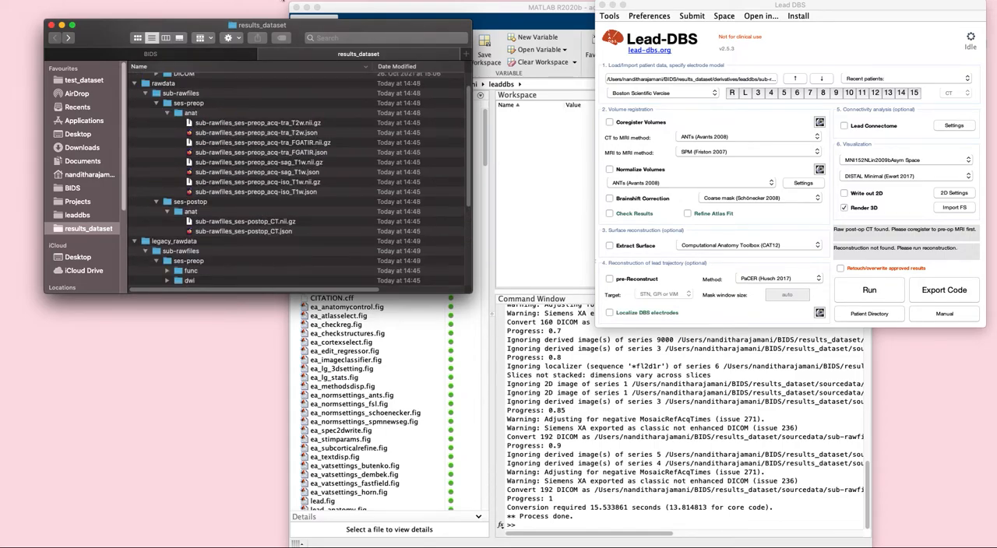
{"action": "left_click", "coordinate": [150, 54]}
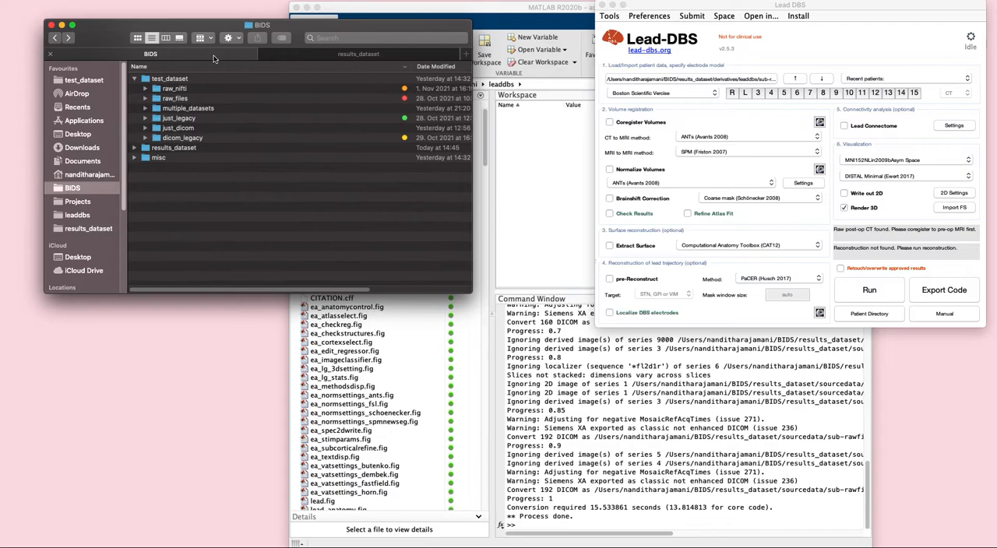
Examine the files inside the just_legacy folder of test_dataset, and collapse it again
{"action": "left_click", "coordinate": [146, 119]}
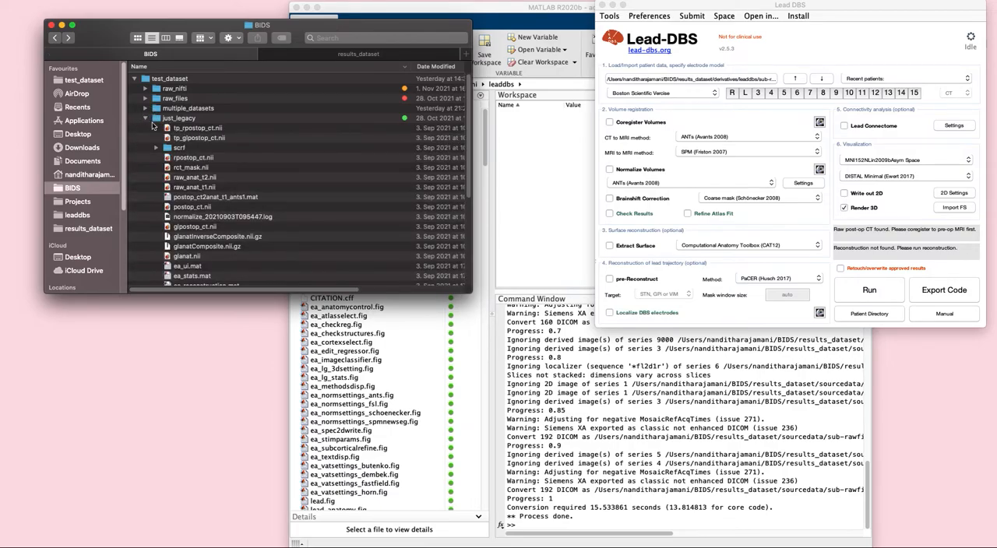
{"action": "scroll", "coordinate": [238, 201], "scroll_direction": "down", "scroll_amount": 5}
{"action": "scroll", "coordinate": [238, 200], "scroll_direction": "up", "scroll_amount": 5}
{"action": "scroll", "coordinate": [200, 209], "scroll_direction": "down", "scroll_amount": 2}
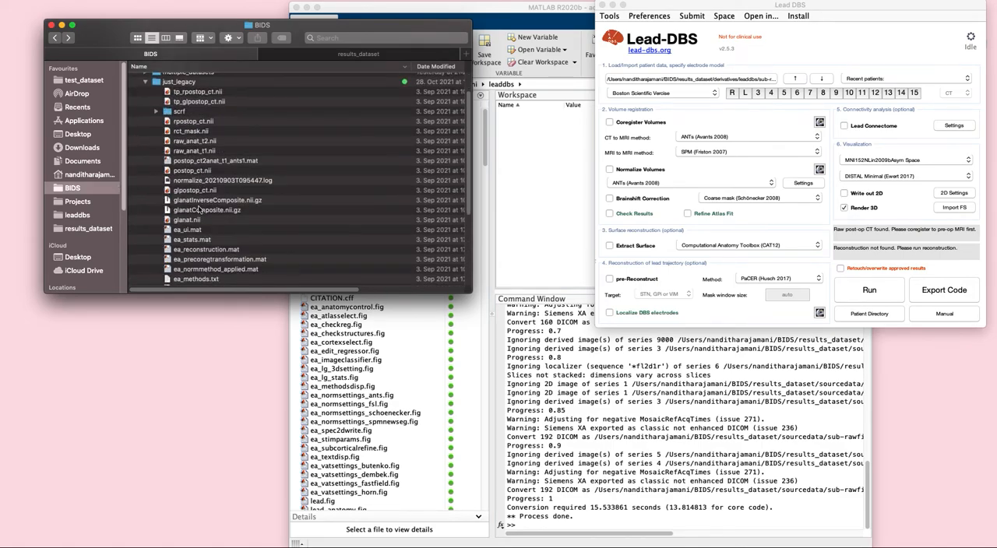
{"action": "scroll", "coordinate": [200, 206], "scroll_direction": "down", "scroll_amount": 2}
{"action": "scroll", "coordinate": [200, 206], "scroll_direction": "up", "scroll_amount": 1}
{"action": "scroll", "coordinate": [206, 208], "scroll_direction": "up", "scroll_amount": 2}
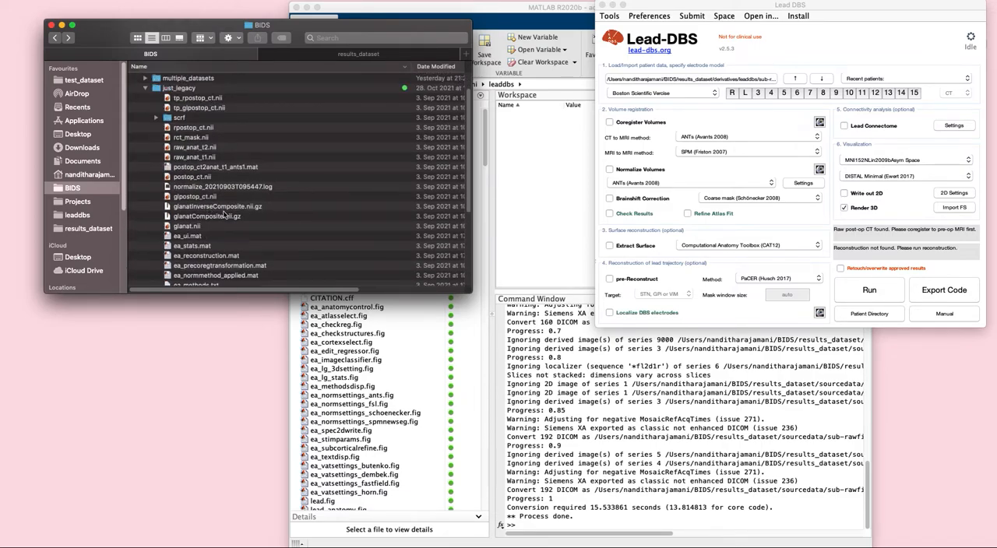
{"action": "scroll", "coordinate": [225, 216], "scroll_direction": "up", "scroll_amount": 1}
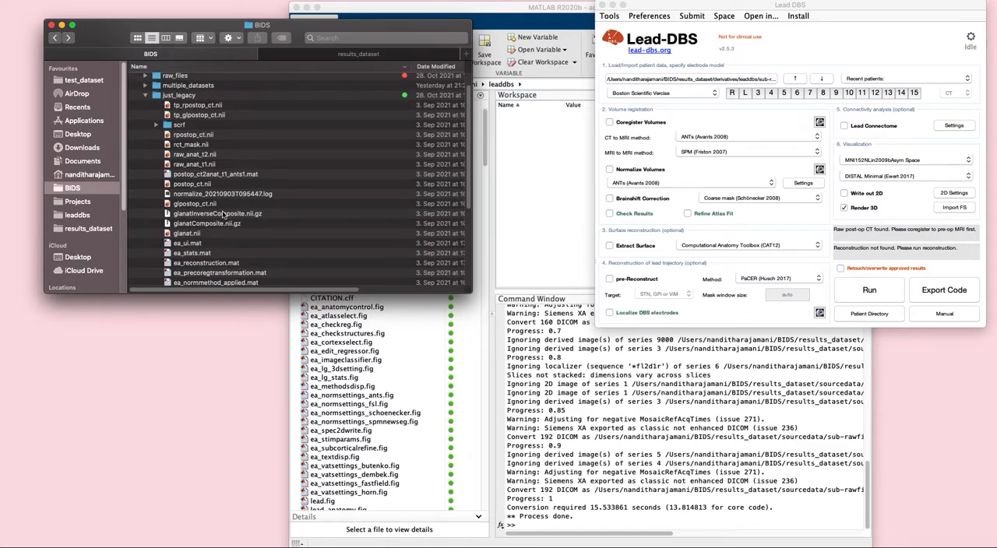
{"action": "left_click", "coordinate": [145, 97]}
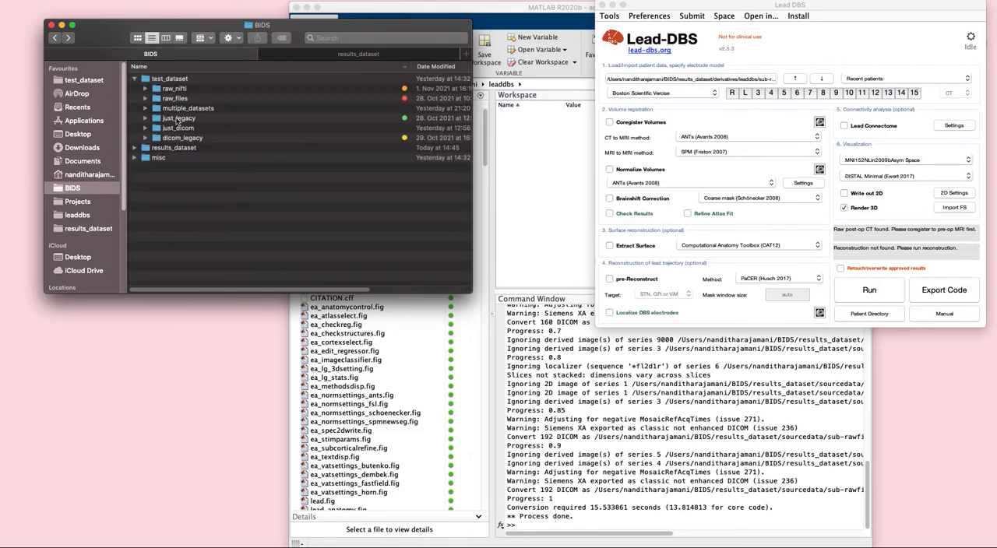
Load just_legacy into Lead-DBS and migrate it to BIDS with results_dataset as the output directory
{"action": "left_click_drag", "start_coordinate": [178, 123], "coordinate": [671, 80]}
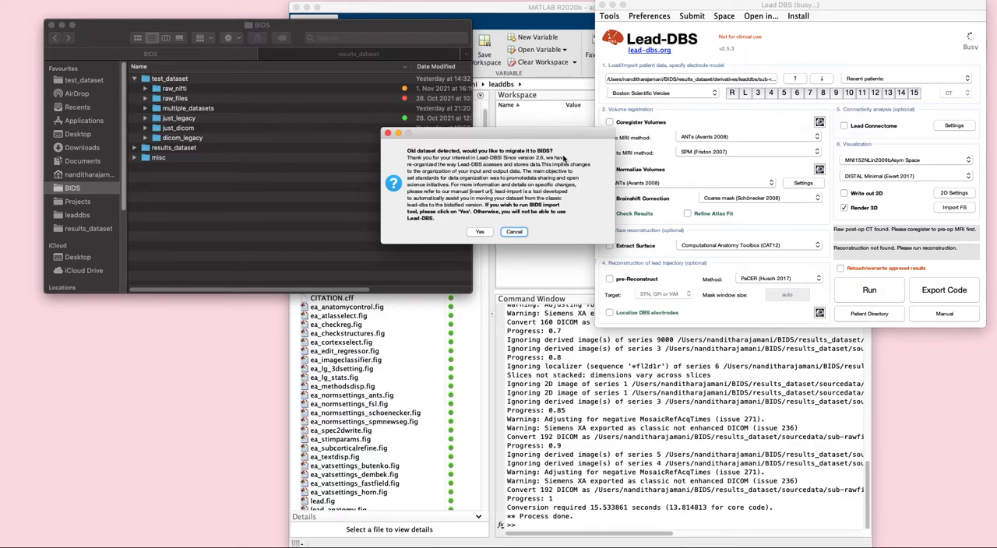
{"action": "left_click", "coordinate": [481, 233]}
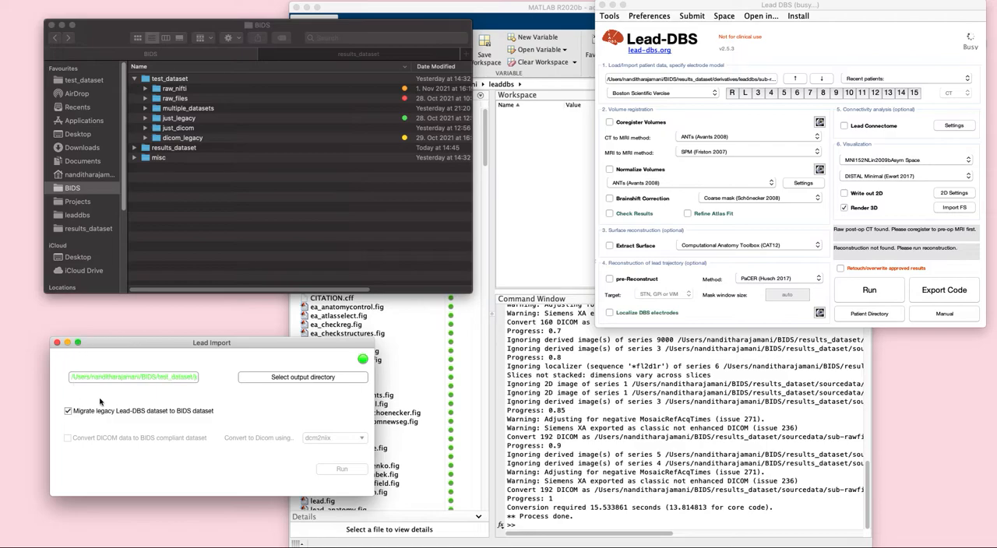
{"action": "left_click", "coordinate": [285, 380]}
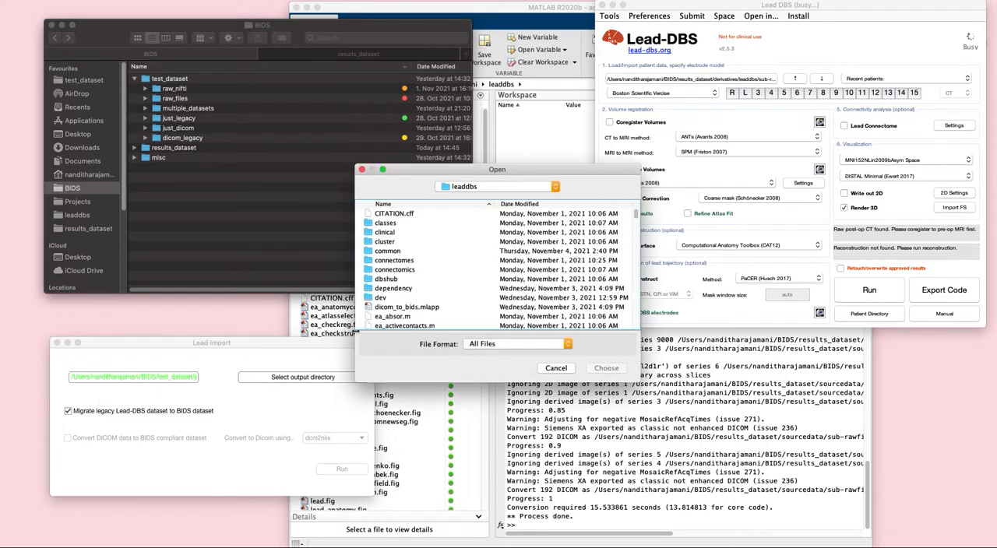
{"action": "left_click", "coordinate": [490, 189]}
{"action": "left_click", "coordinate": [489, 196]}
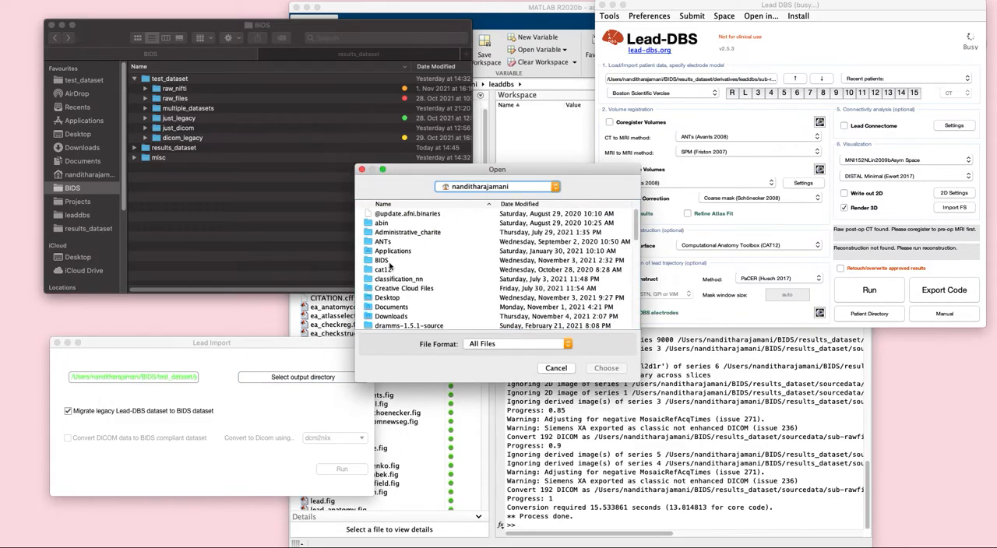
{"action": "double_click", "coordinate": [392, 267]}
{"action": "left_click", "coordinate": [394, 224]}
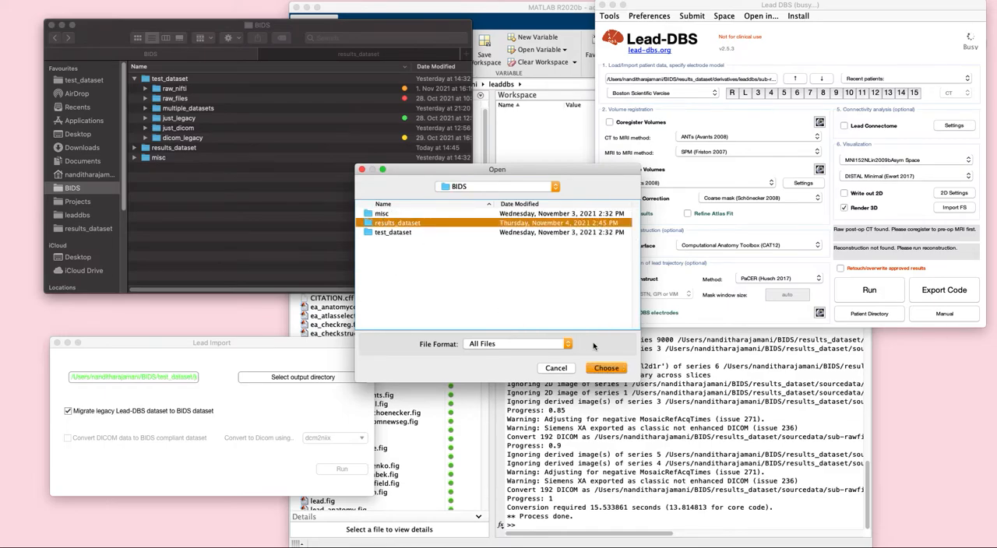
{"action": "left_click", "coordinate": [603, 368]}
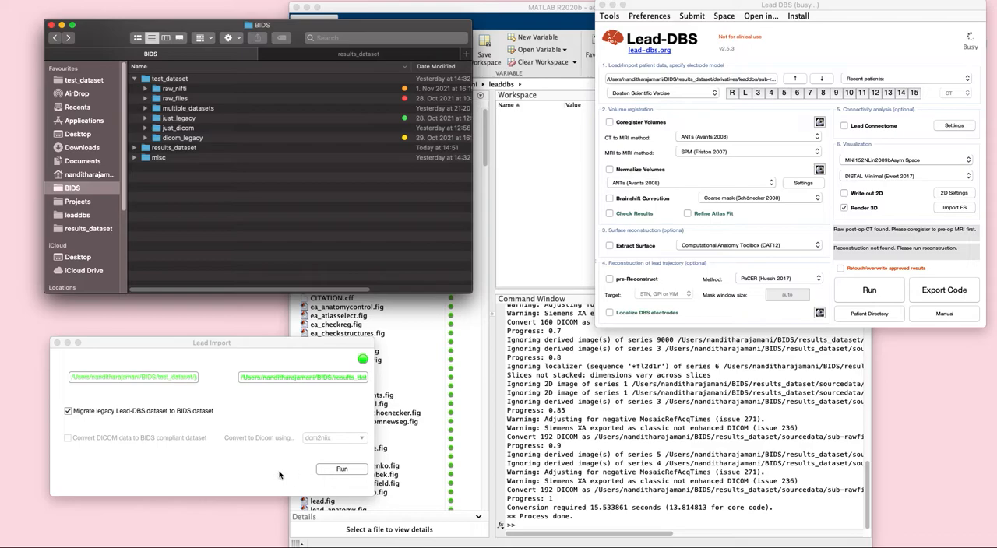
{"action": "left_click", "coordinate": [334, 471]}
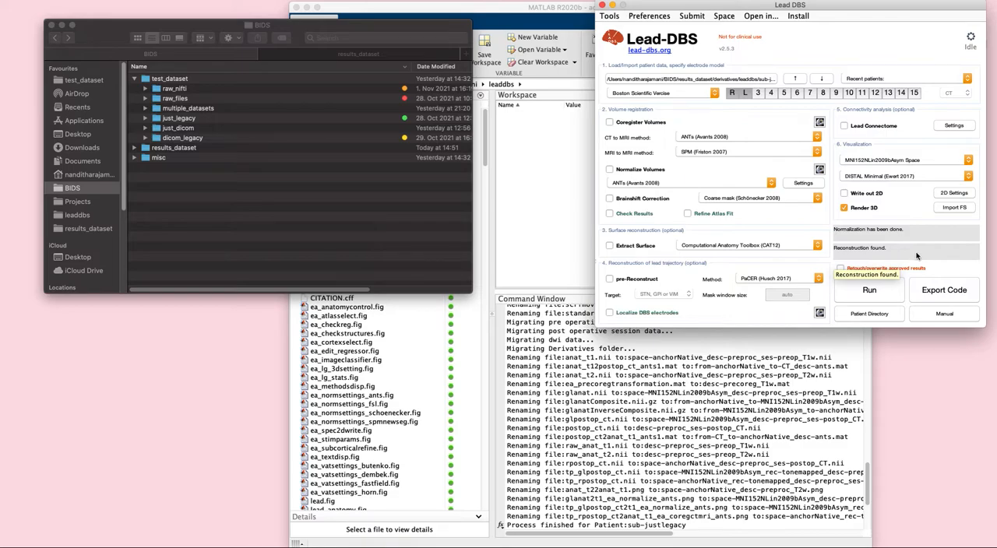
Examine the preoperative and postoperative anat files of sub-justlegacy in results_dataset's rawdata folder
{"action": "left_click", "coordinate": [364, 56]}
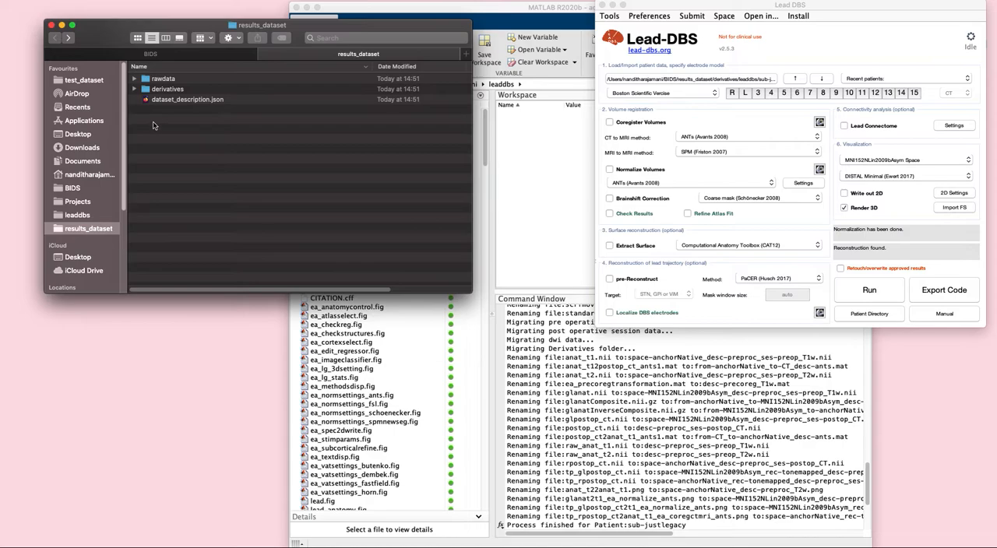
{"action": "left_click", "coordinate": [135, 81]}
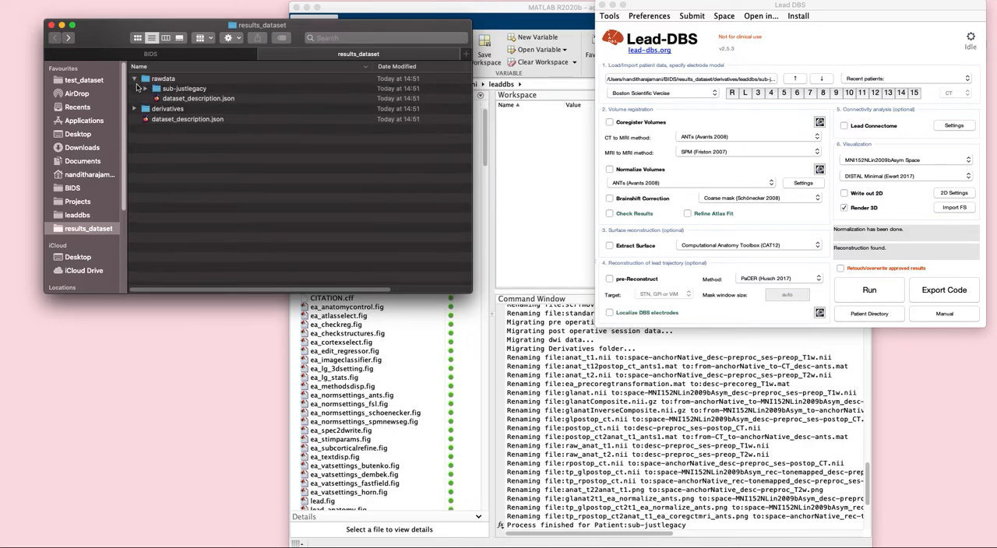
{"action": "left_click", "coordinate": [146, 89]}
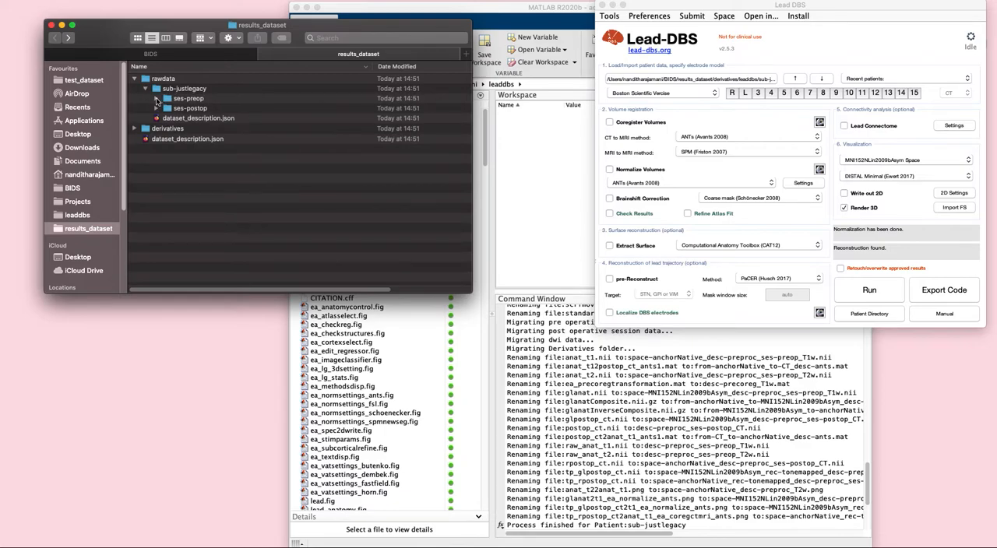
{"action": "left_click", "coordinate": [156, 99]}
{"action": "left_click", "coordinate": [166, 128]}
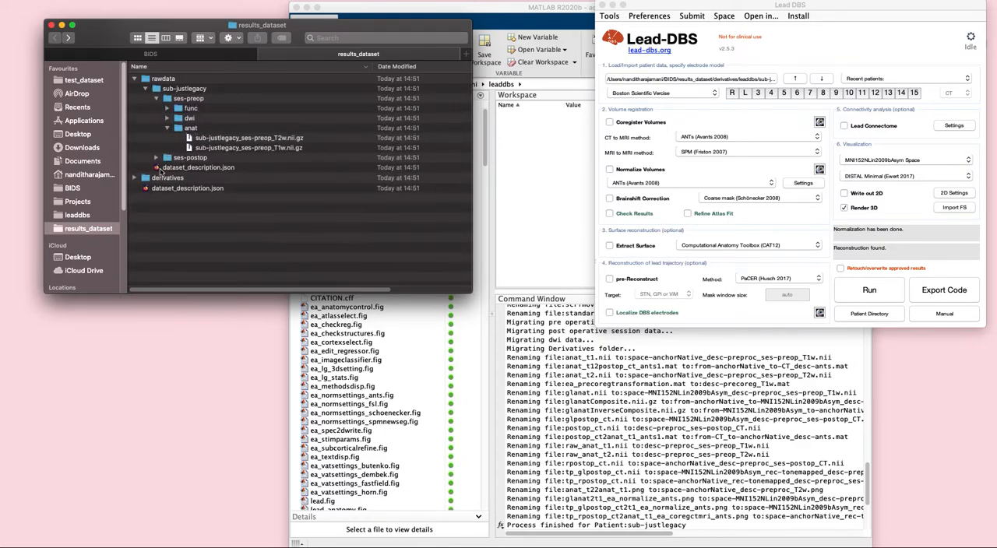
{"action": "left_click", "coordinate": [157, 158]}
{"action": "left_click", "coordinate": [166, 187]}
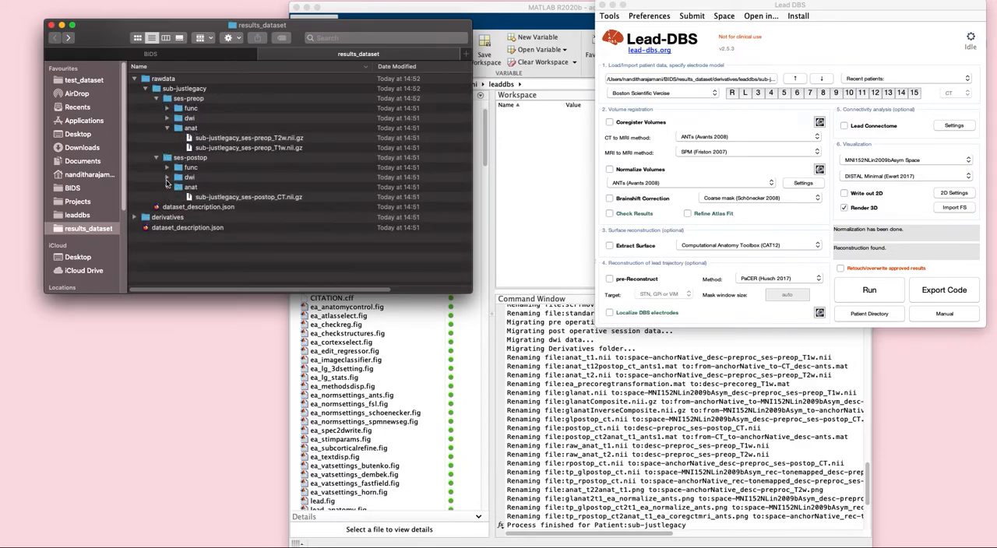
Examine sub-justlegacy's coregistration, normalization, preprocessing and reconstruction folders under derivatives/leaddbs, and go back to the BIDS folder
{"action": "left_click", "coordinate": [134, 218]}
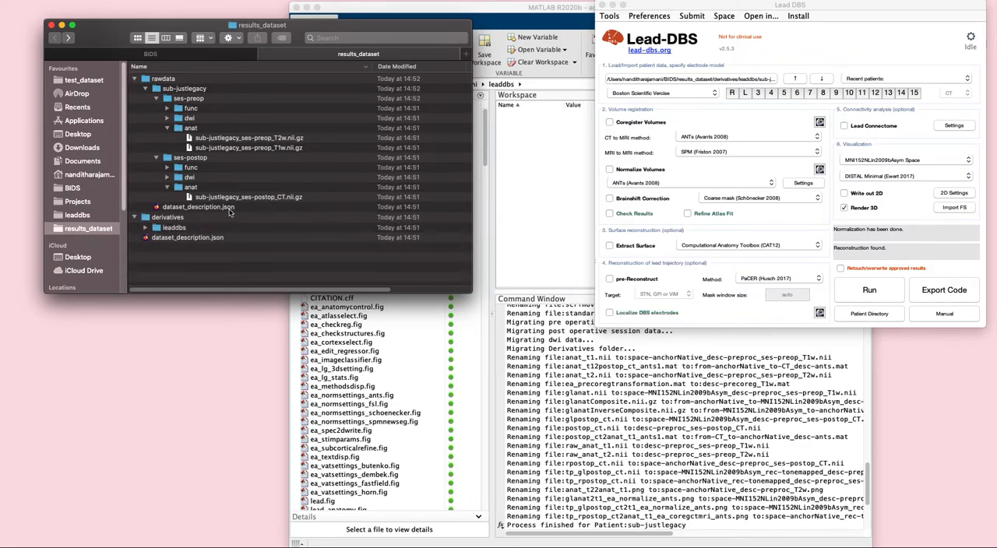
{"action": "left_click", "coordinate": [144, 230]}
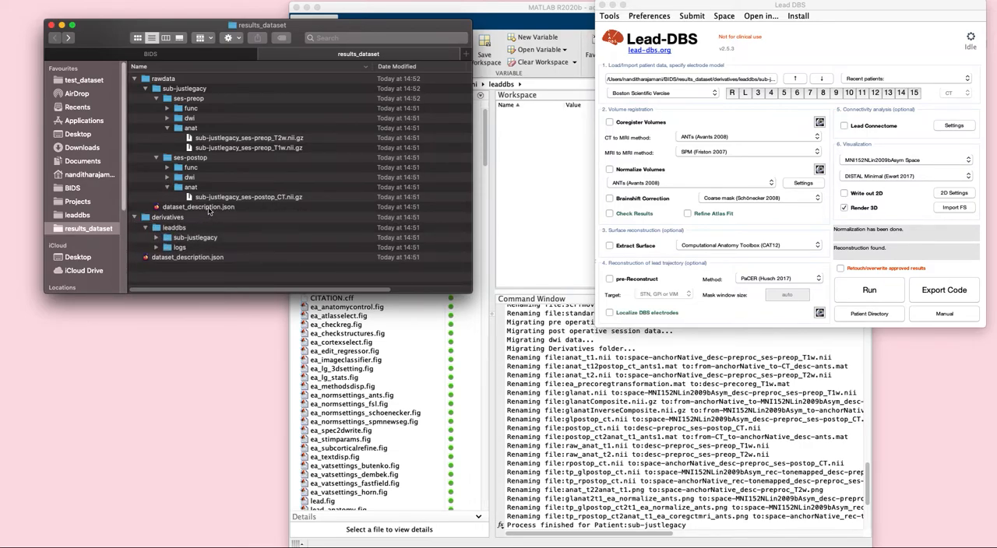
{"action": "left_click", "coordinate": [163, 239]}
{"action": "scroll", "coordinate": [243, 239], "scroll_direction": "down", "scroll_amount": 3}
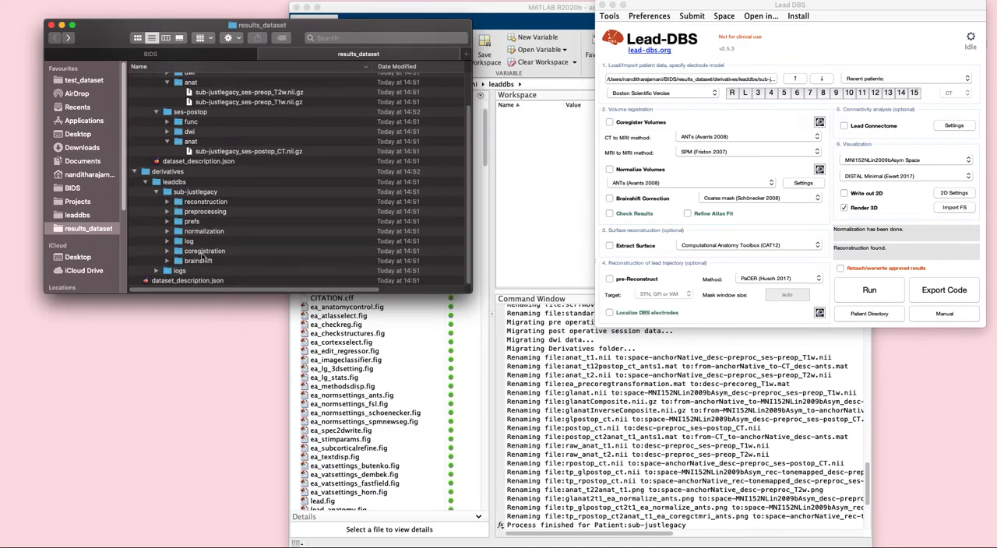
{"action": "left_click", "coordinate": [167, 251]}
{"action": "left_click", "coordinate": [167, 231]}
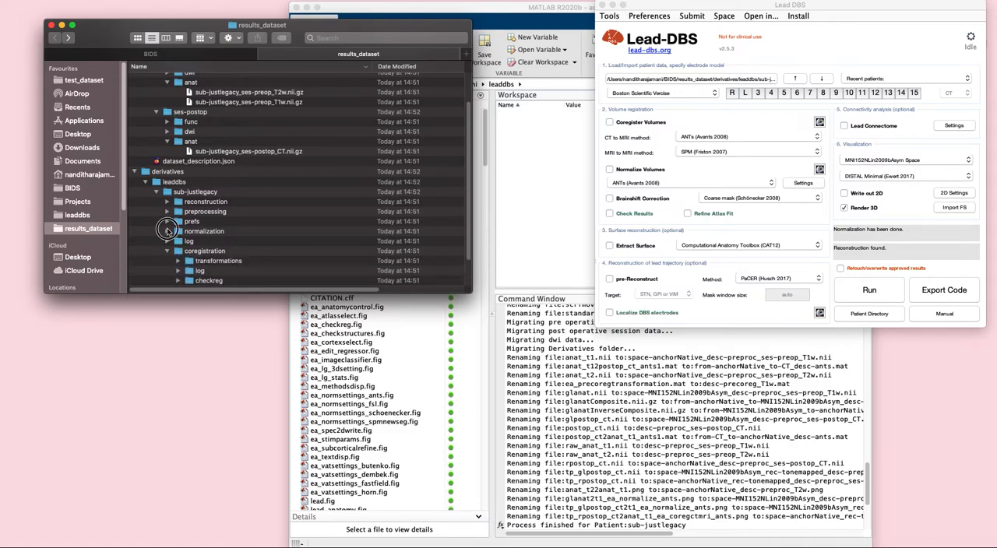
{"action": "left_click", "coordinate": [166, 211]}
{"action": "left_click", "coordinate": [167, 202]}
{"action": "scroll", "coordinate": [230, 229], "scroll_direction": "down", "scroll_amount": 5}
{"action": "scroll", "coordinate": [230, 229], "scroll_direction": "up", "scroll_amount": 6}
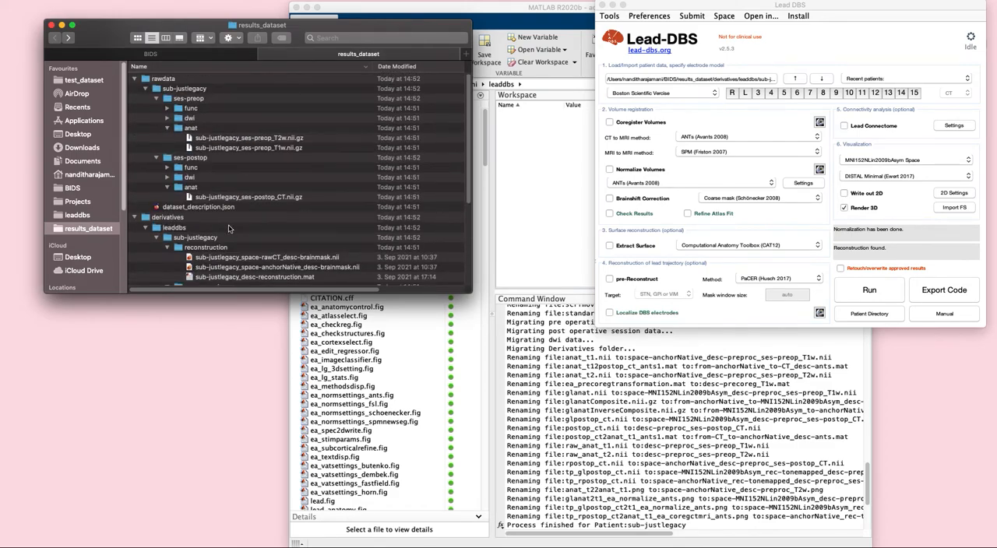
{"action": "scroll", "coordinate": [230, 228], "scroll_direction": "down", "scroll_amount": 6}
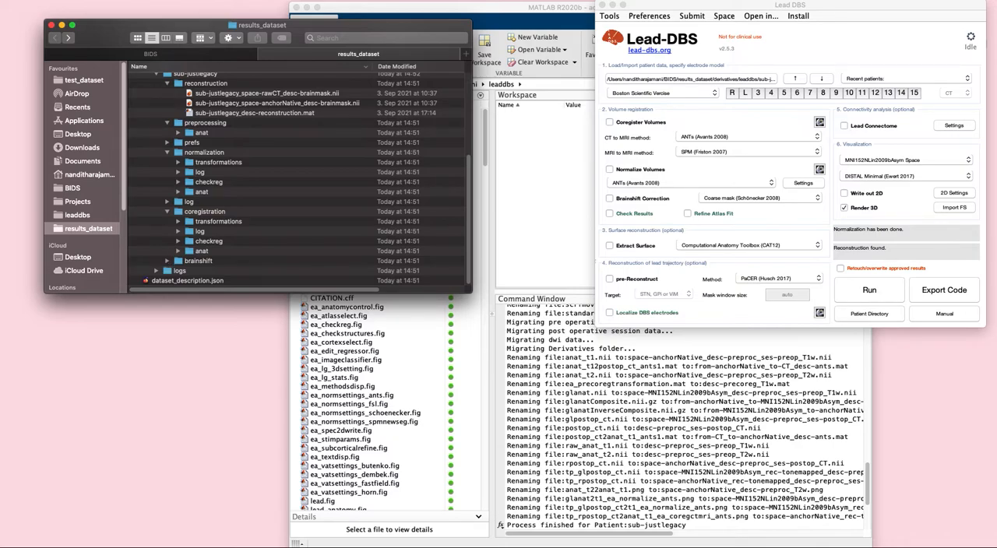
{"action": "left_click", "coordinate": [156, 55]}
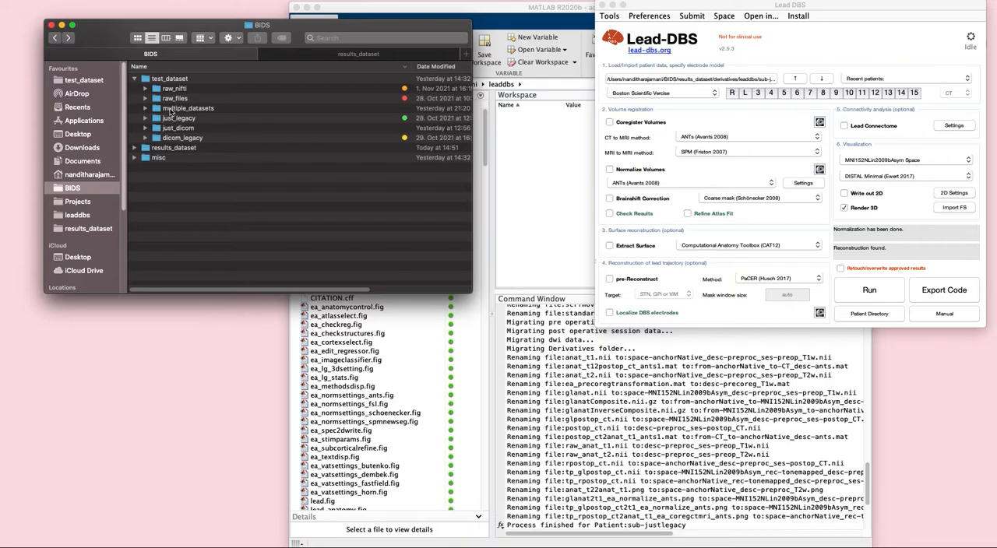
Try to load the patient folders from test_dataset/multiple_datasets directly into Lead-DBS
{"action": "left_click", "coordinate": [711, 84]}
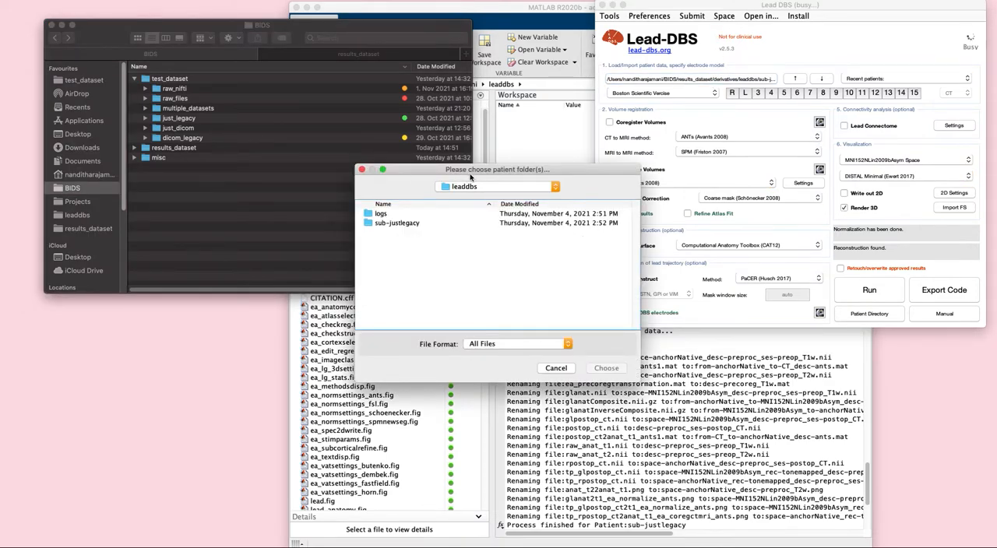
{"action": "left_click", "coordinate": [481, 189]}
{"action": "left_click", "coordinate": [481, 216]}
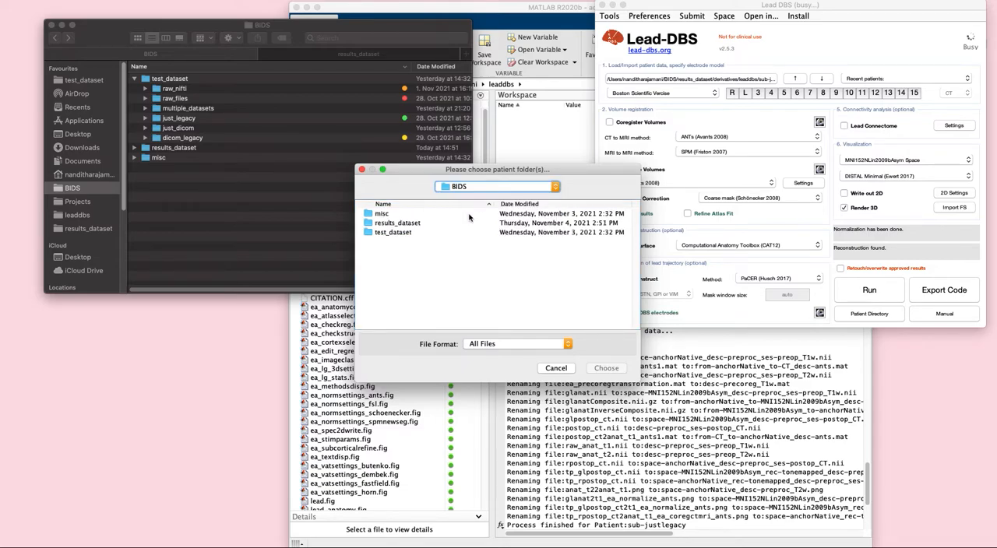
{"action": "double_click", "coordinate": [395, 232]}
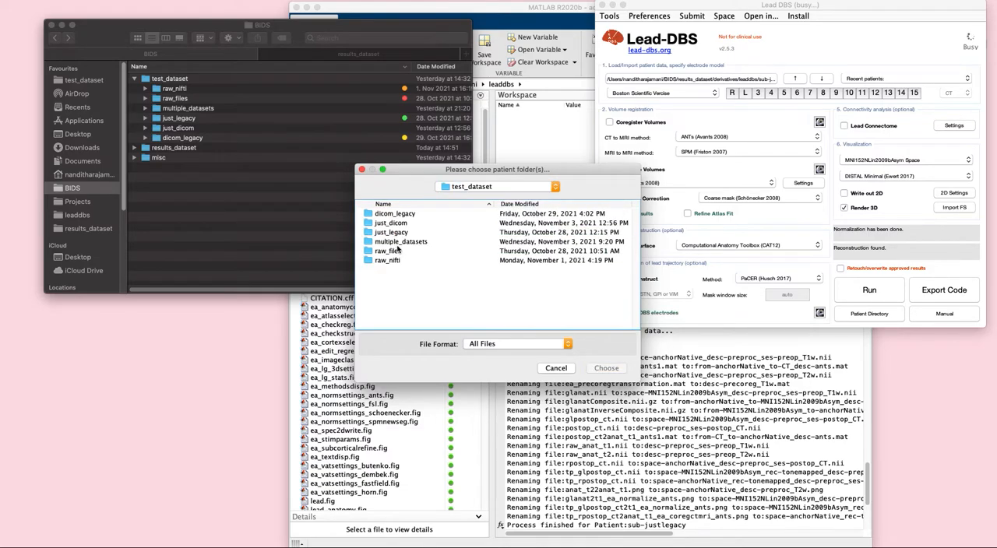
{"action": "double_click", "coordinate": [409, 243]}
{"action": "left_click", "coordinate": [405, 215]}
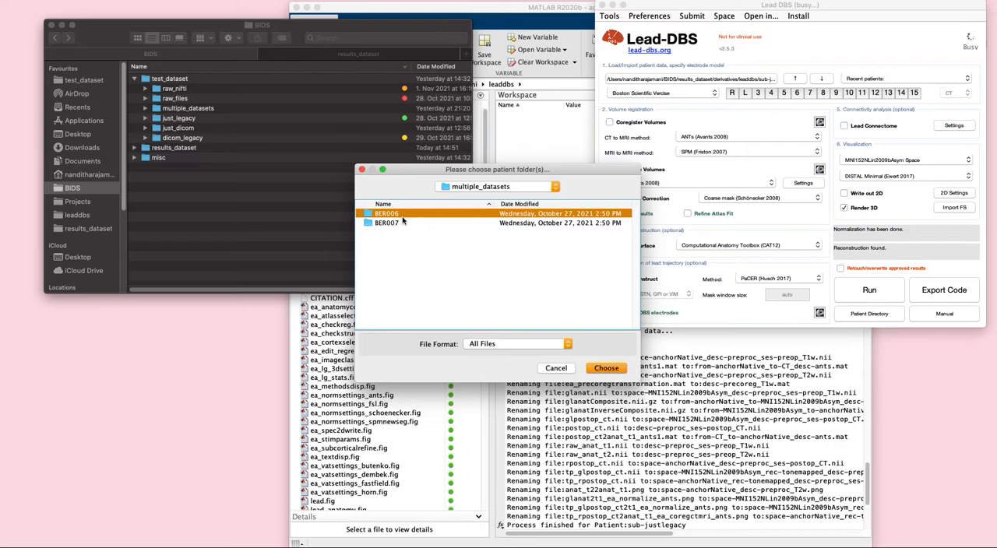
{"action": "left_click", "coordinate": [615, 368]}
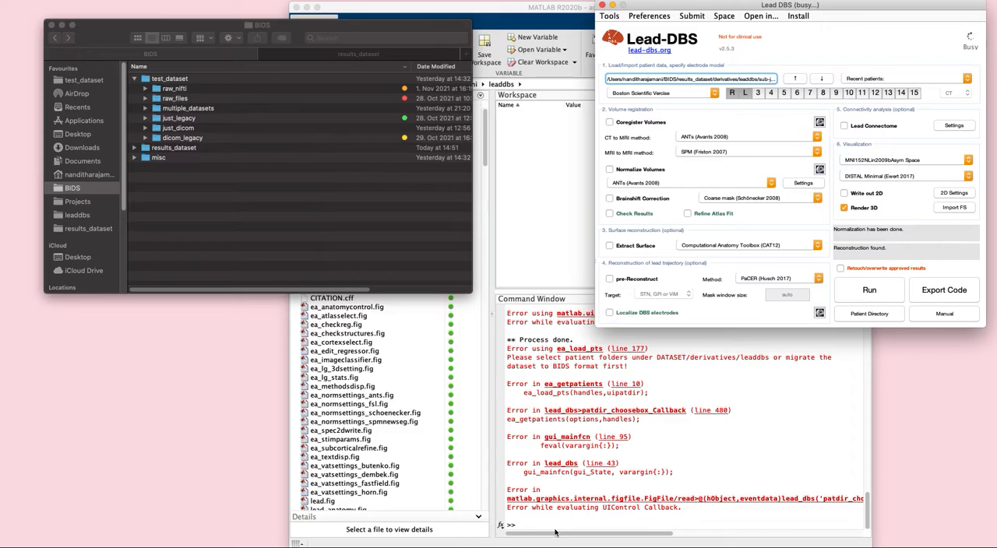
Launch Lead Import from the MATLAB prompt with the command "lead import"
{"action": "left_click", "coordinate": [613, 527]}
{"action": "type", "text": "lead import"}
{"action": "key", "text": "Return"}
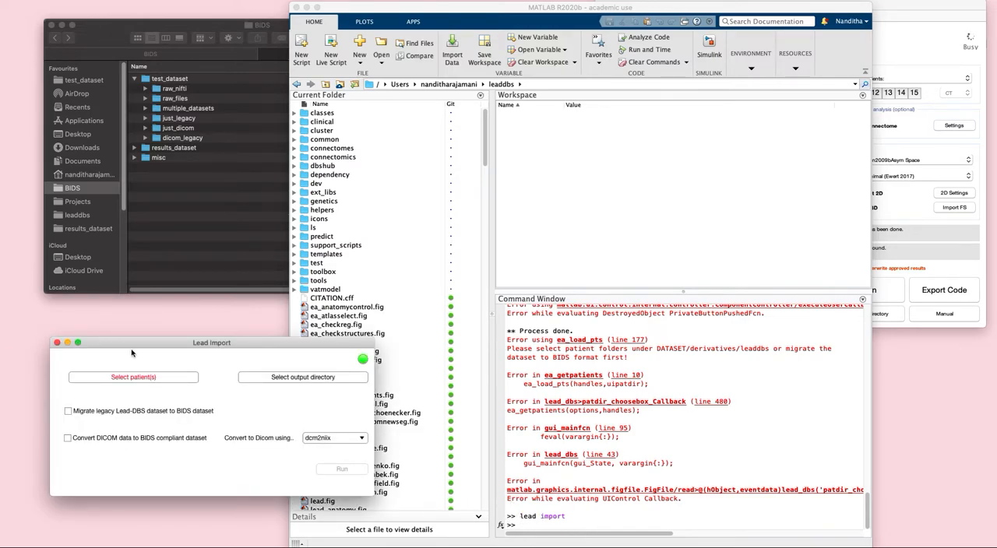
Choose BER006 and BER007 from BIDS/test_dataset/multiple_datasets as the patients to import
{"action": "left_click", "coordinate": [139, 382]}
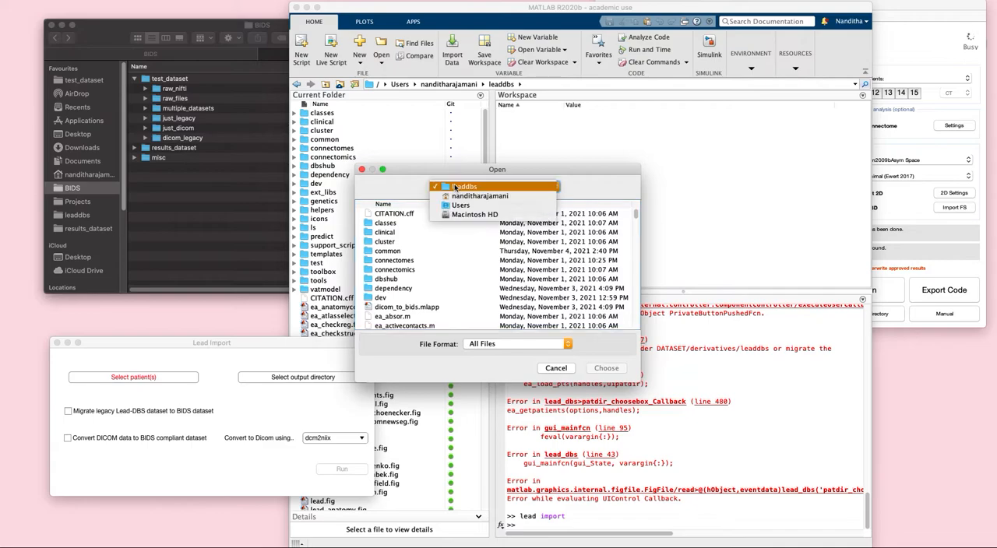
{"action": "left_click", "coordinate": [455, 196]}
{"action": "left_click", "coordinate": [390, 263]}
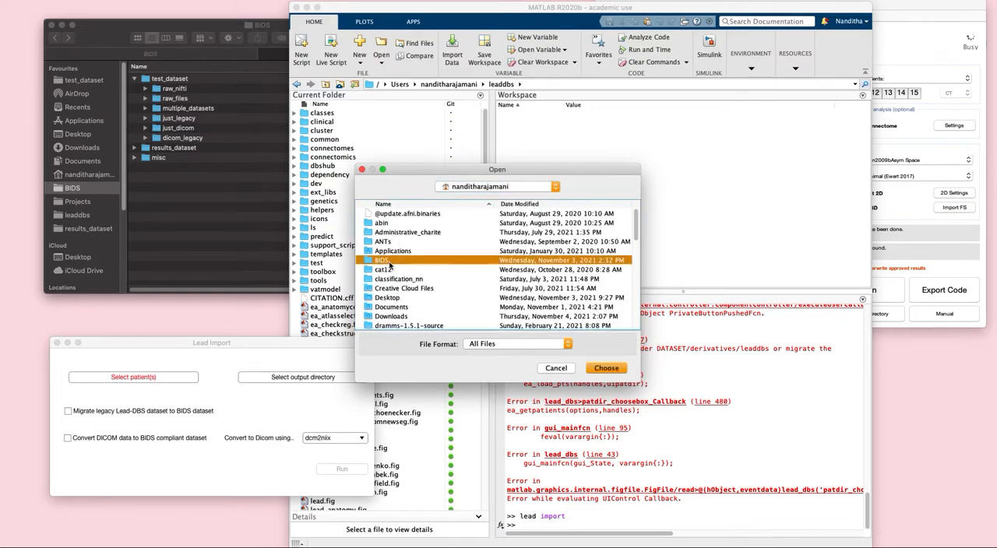
{"action": "double_click", "coordinate": [390, 262]}
{"action": "double_click", "coordinate": [386, 233]}
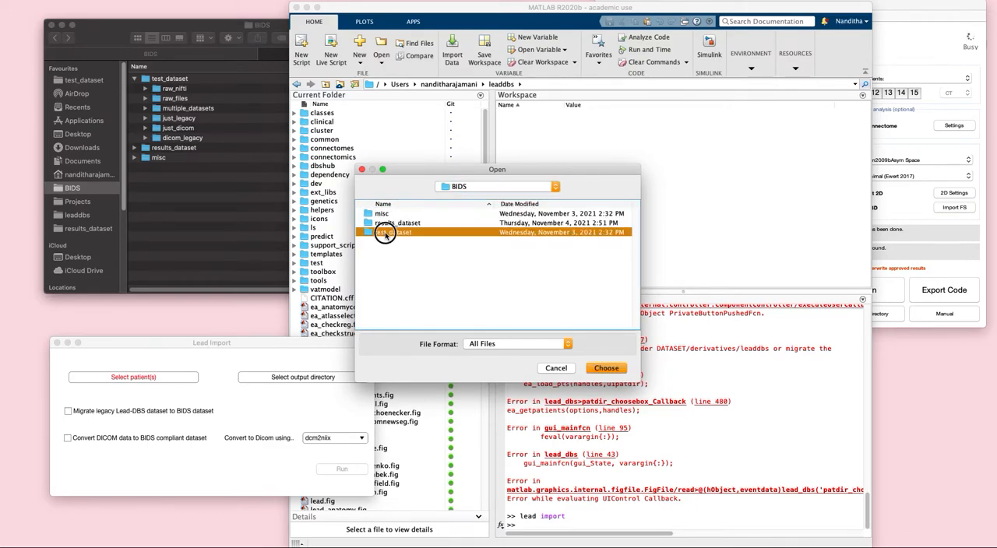
{"action": "double_click", "coordinate": [389, 240]}
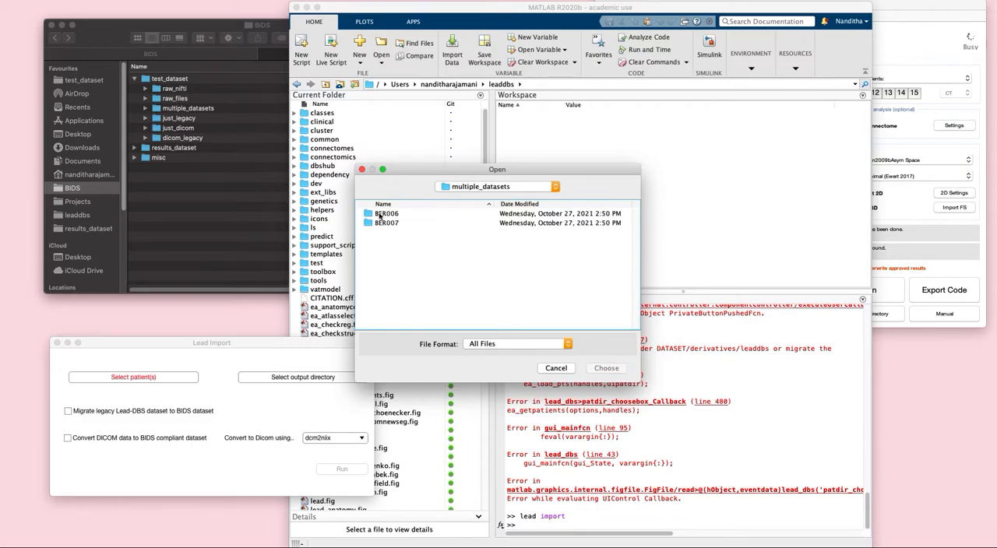
{"action": "left_click", "coordinate": [381, 216]}
{"action": "left_click", "coordinate": [380, 223], "text": "shift"}
{"action": "left_click", "coordinate": [606, 368]}
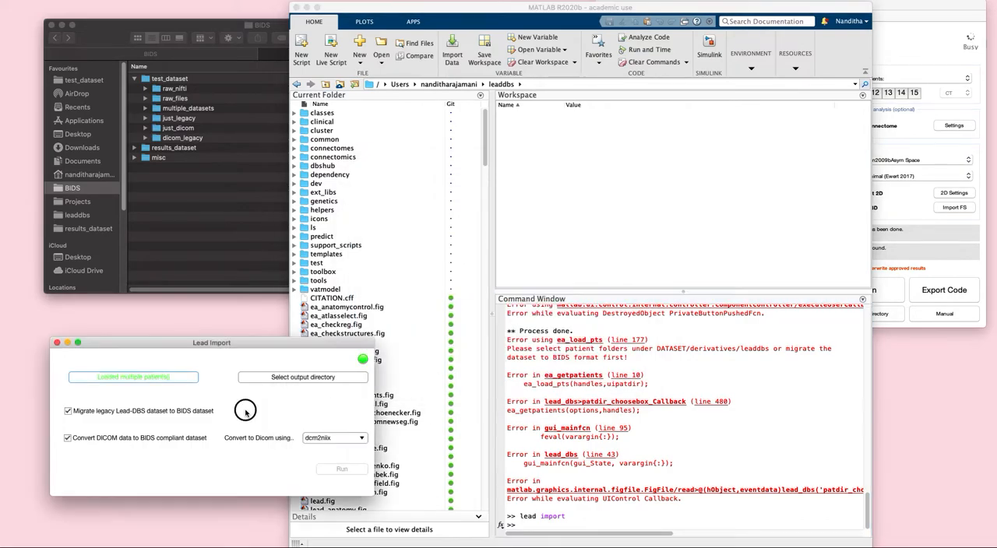
Set BIDS/results_dataset as the output directory and run the import with legacy migration and dcm2niix DICOM conversion
{"action": "left_click", "coordinate": [288, 378]}
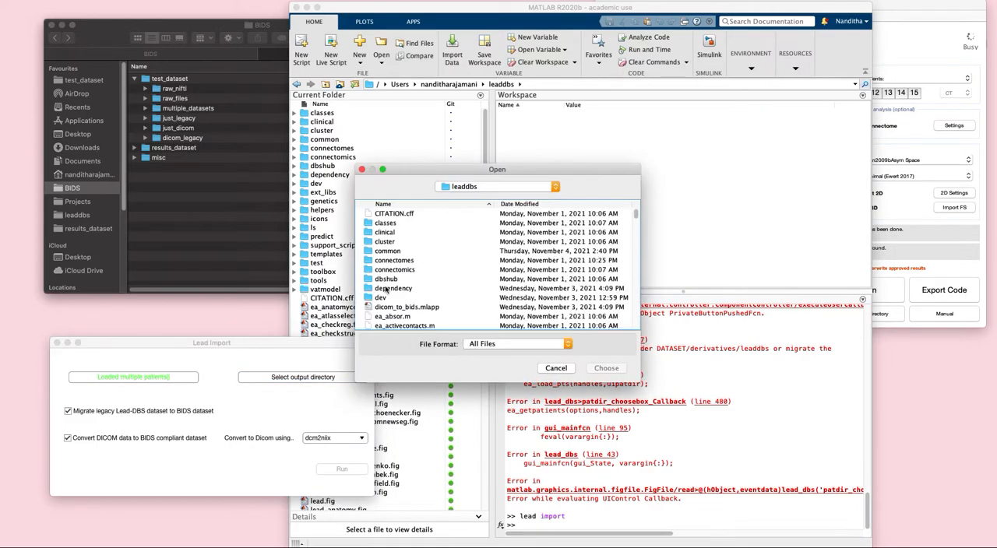
{"action": "left_click", "coordinate": [499, 187]}
{"action": "left_click", "coordinate": [499, 197]}
{"action": "double_click", "coordinate": [402, 259]}
{"action": "left_click", "coordinate": [393, 232]}
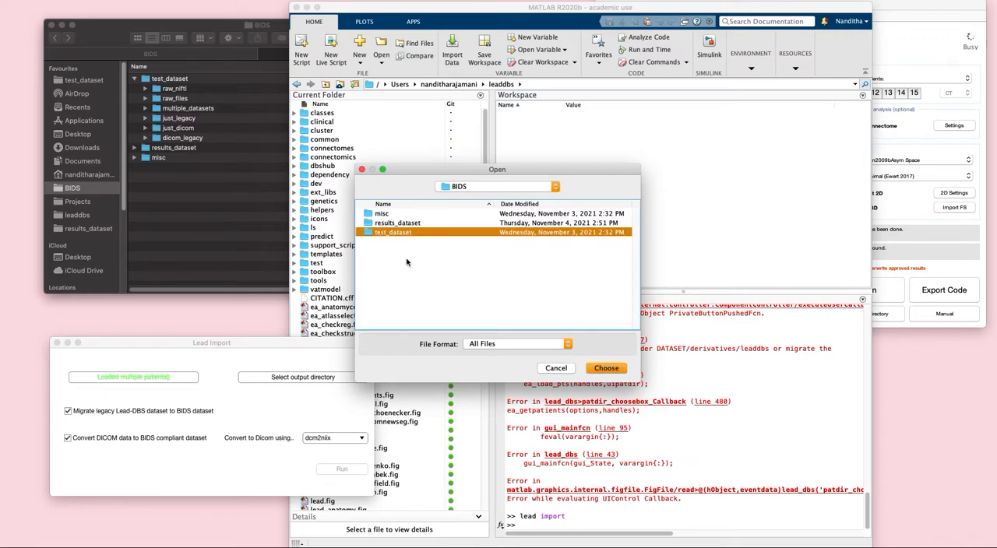
{"action": "left_click", "coordinate": [403, 223]}
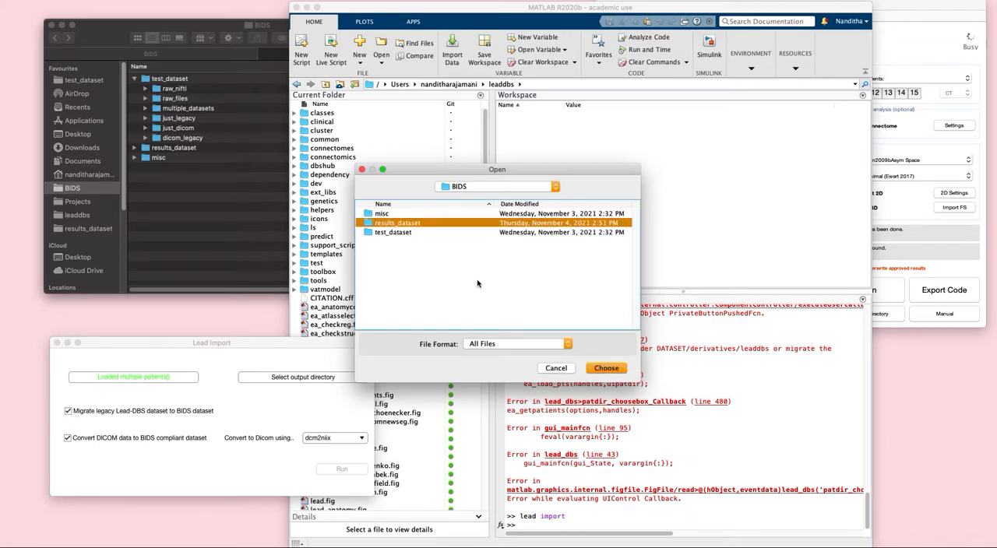
{"action": "left_click", "coordinate": [607, 369]}
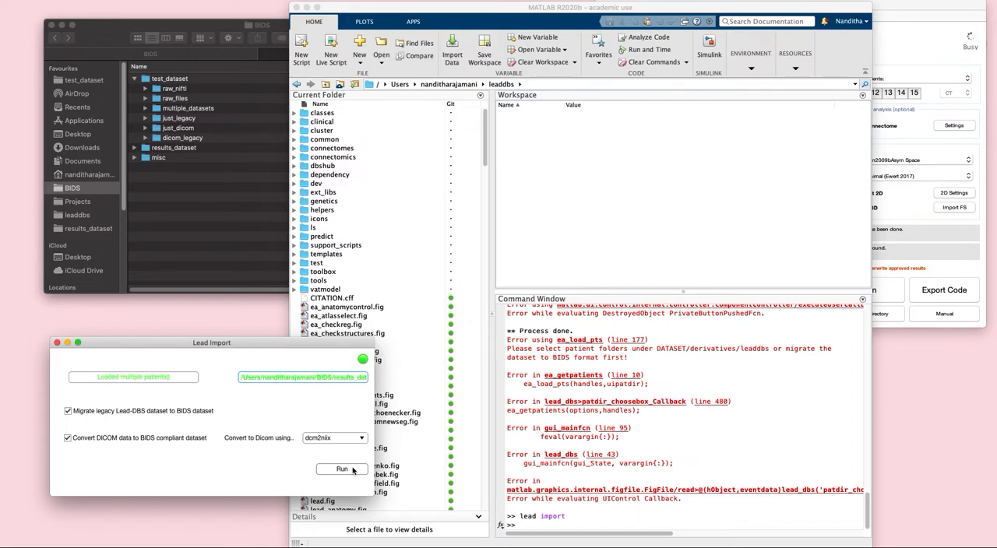
{"action": "left_click", "coordinate": [343, 469]}
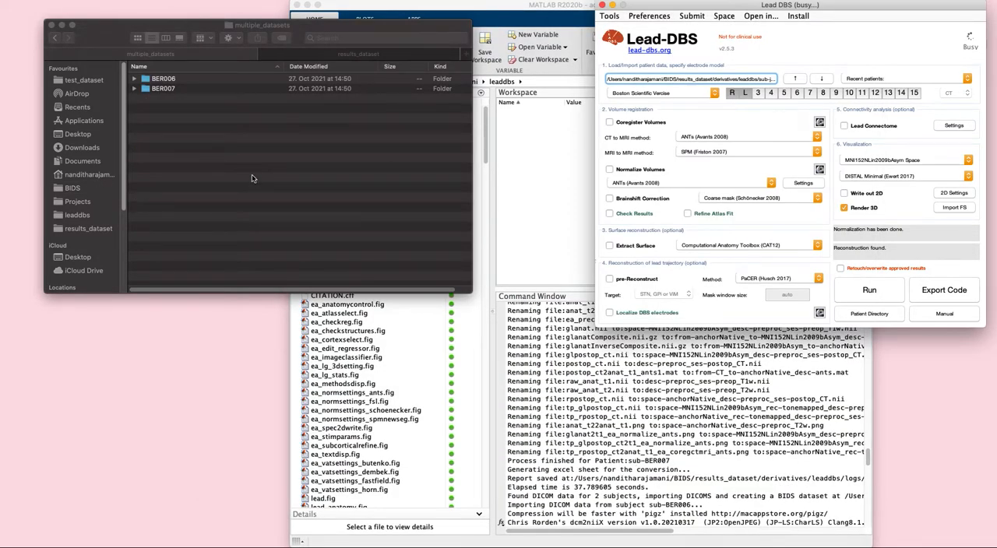
Examine the derivatives/leaddbs folder in results_dataset, and go back to the BIDS folder
{"action": "left_click", "coordinate": [232, 56]}
{"action": "left_click", "coordinate": [310, 56]}
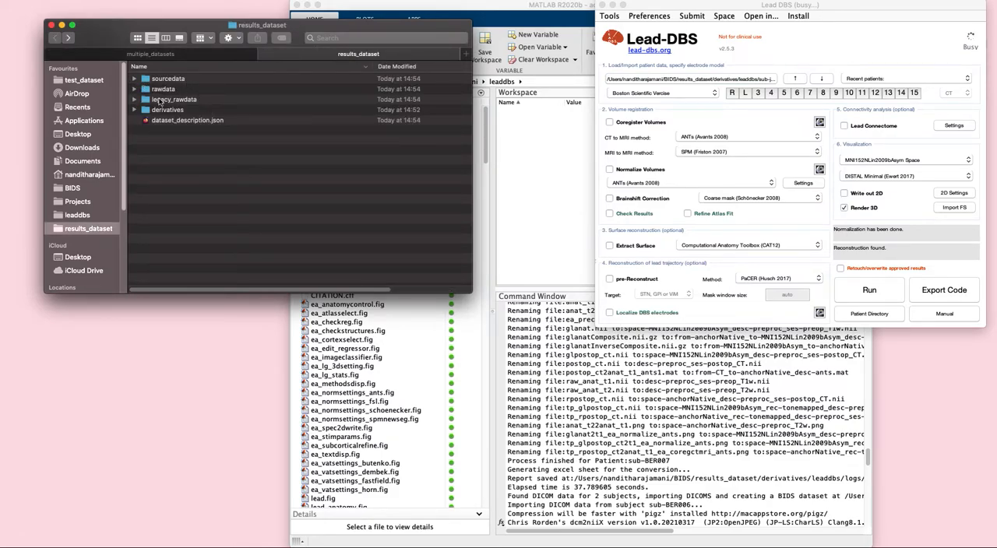
{"action": "left_click", "coordinate": [135, 110]}
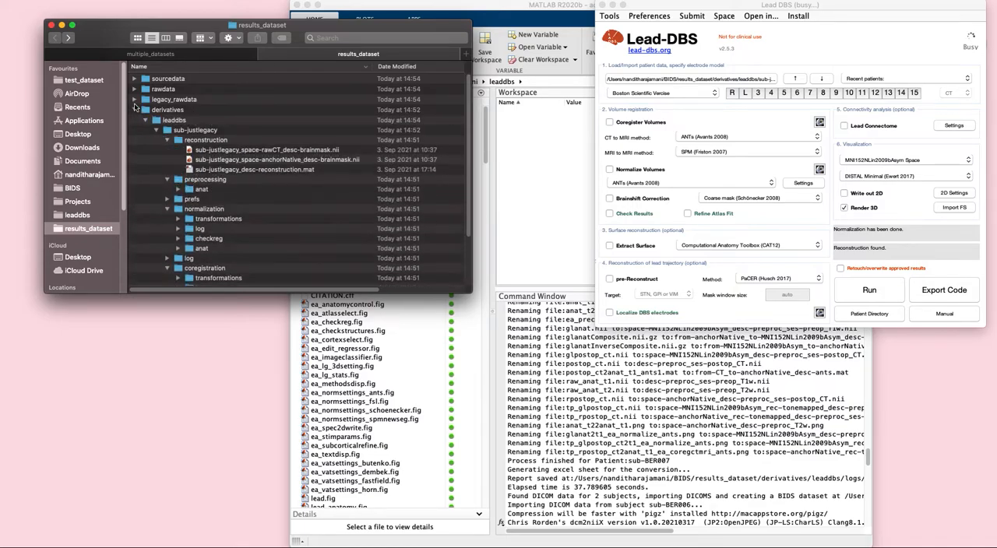
{"action": "left_click", "coordinate": [145, 120]}
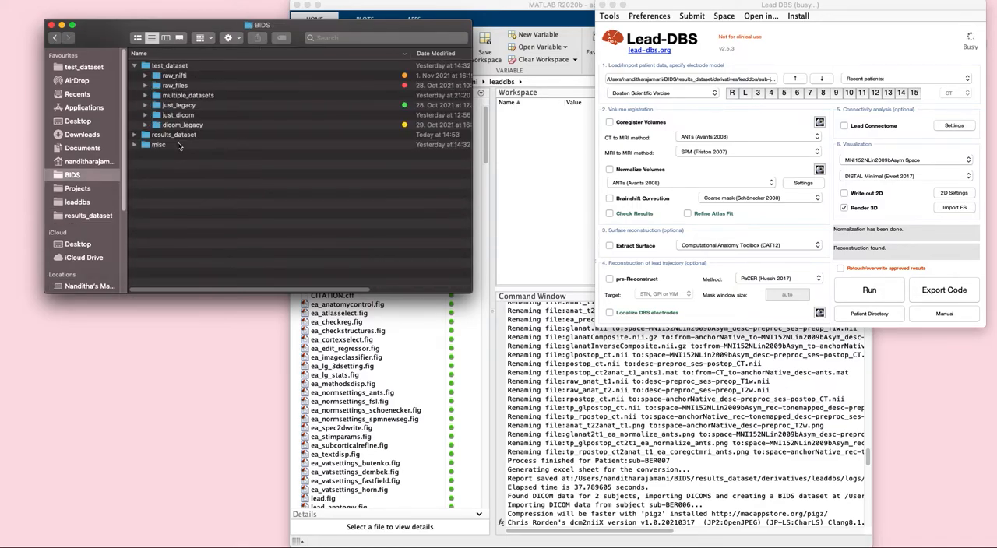
Load patients BER006 and BER007 from the results_dataset folder into Lead-DBS
{"action": "left_click_drag", "start_coordinate": [173, 138], "coordinate": [702, 78]}
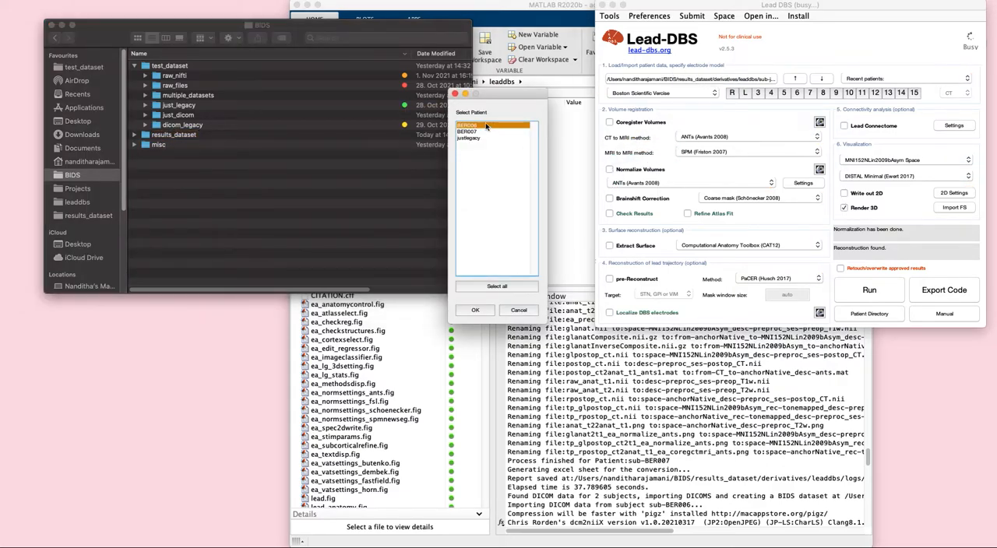
{"action": "left_click", "coordinate": [477, 132], "text": "shift"}
{"action": "left_click", "coordinate": [476, 310]}
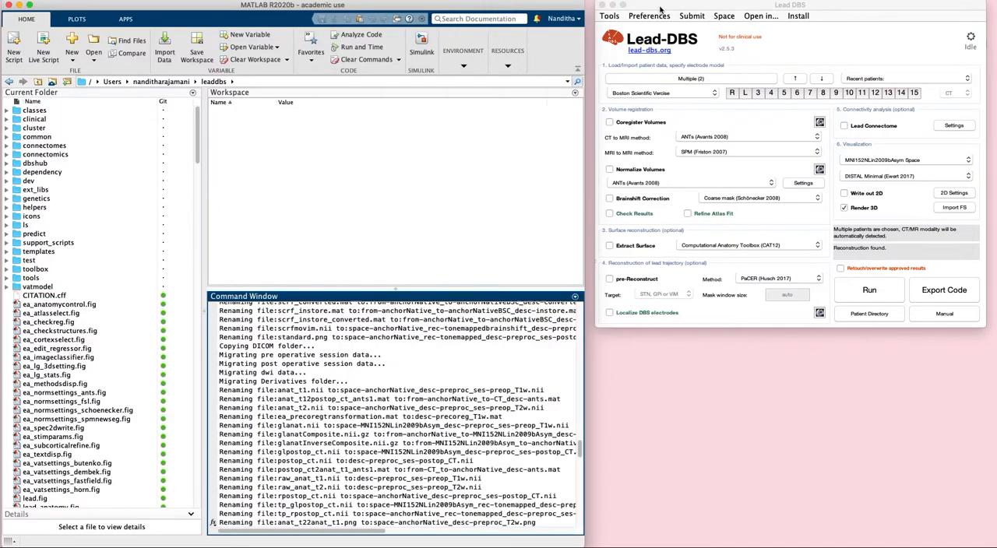
{"action": "left_click", "coordinate": [660, 9]}
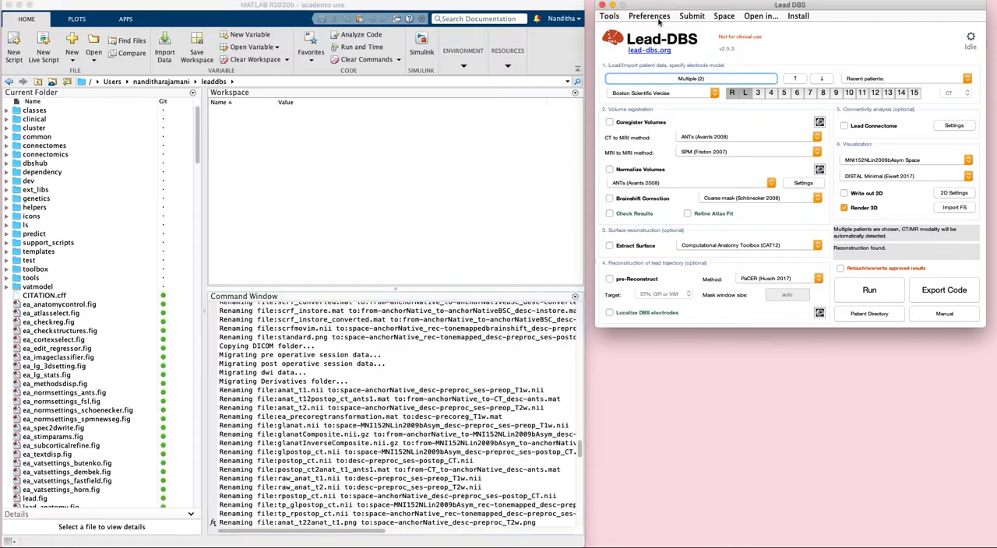